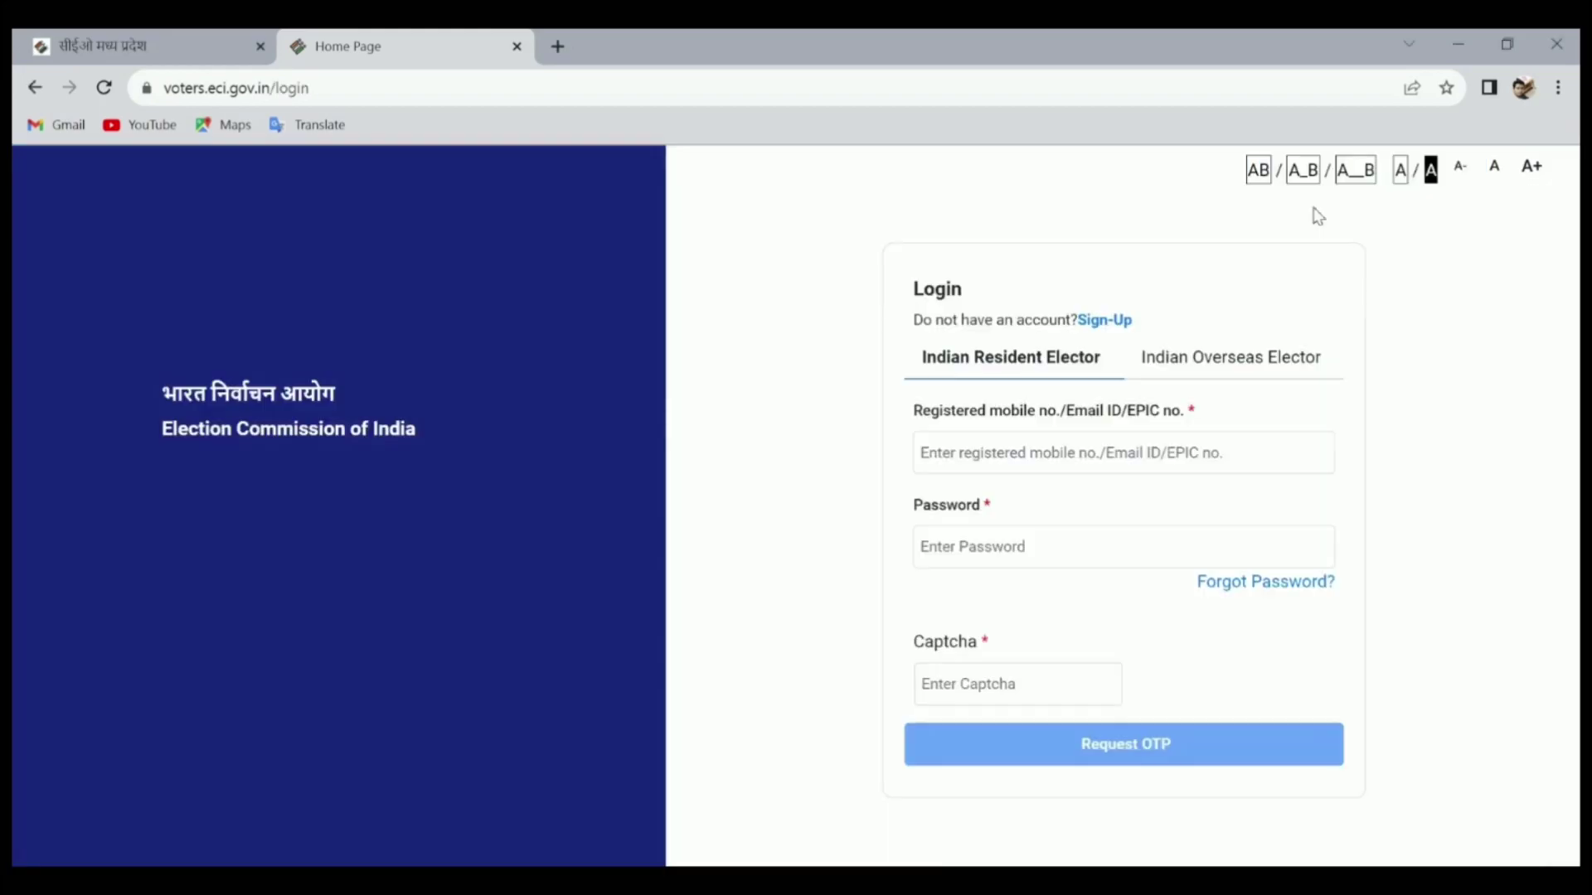
Log in with the registered identifier, password and captcha to request the OTP, declining to save the password
left_click(981, 408)
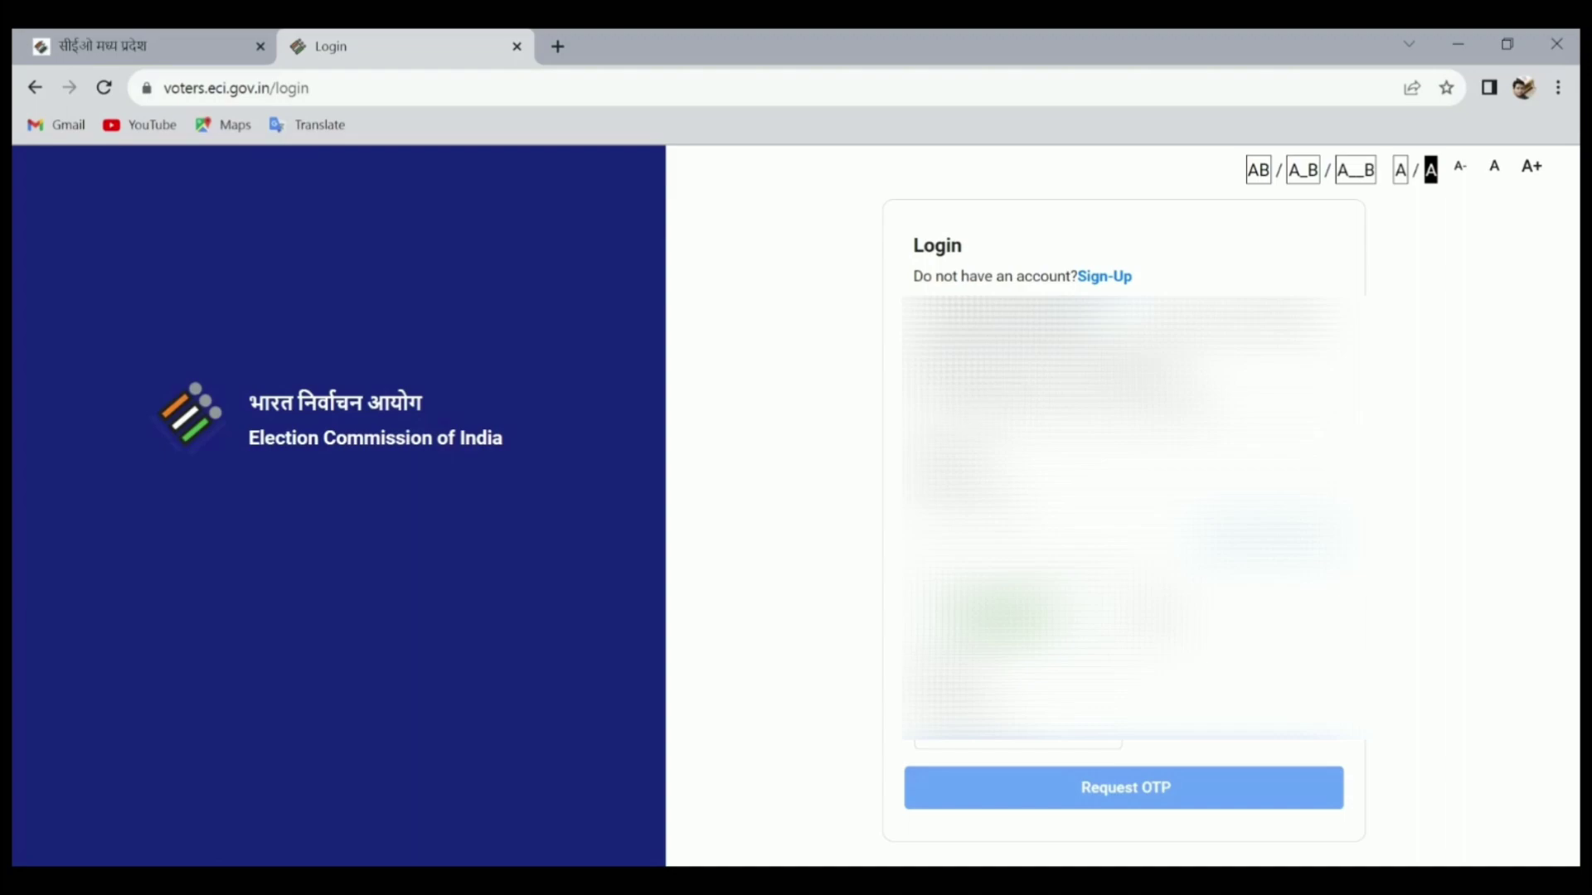
type("j2xa2f")
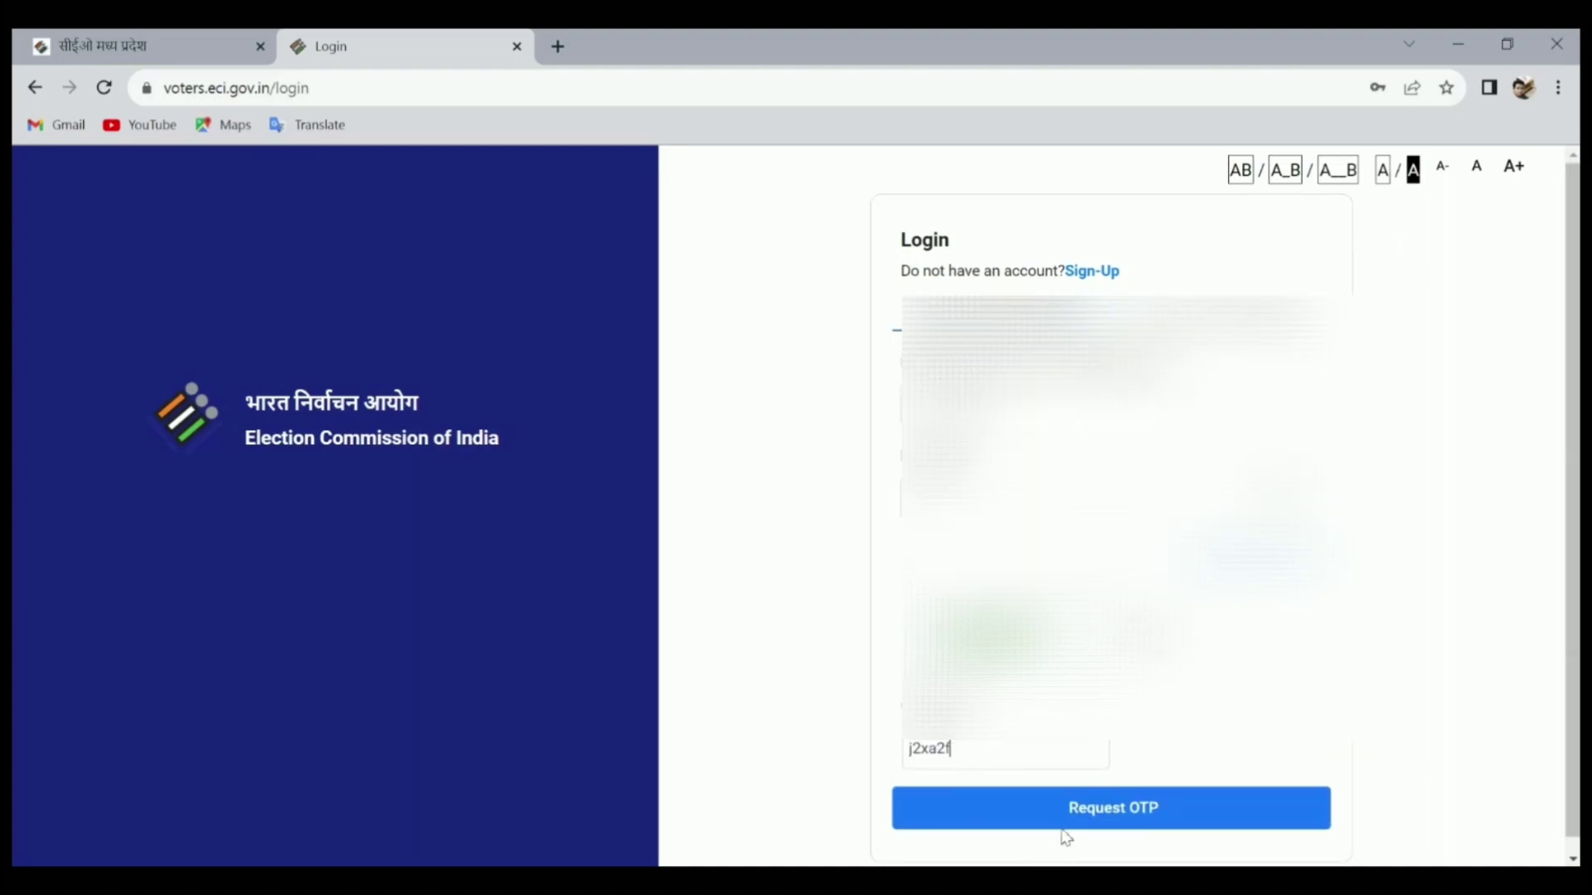
left_click(1082, 820)
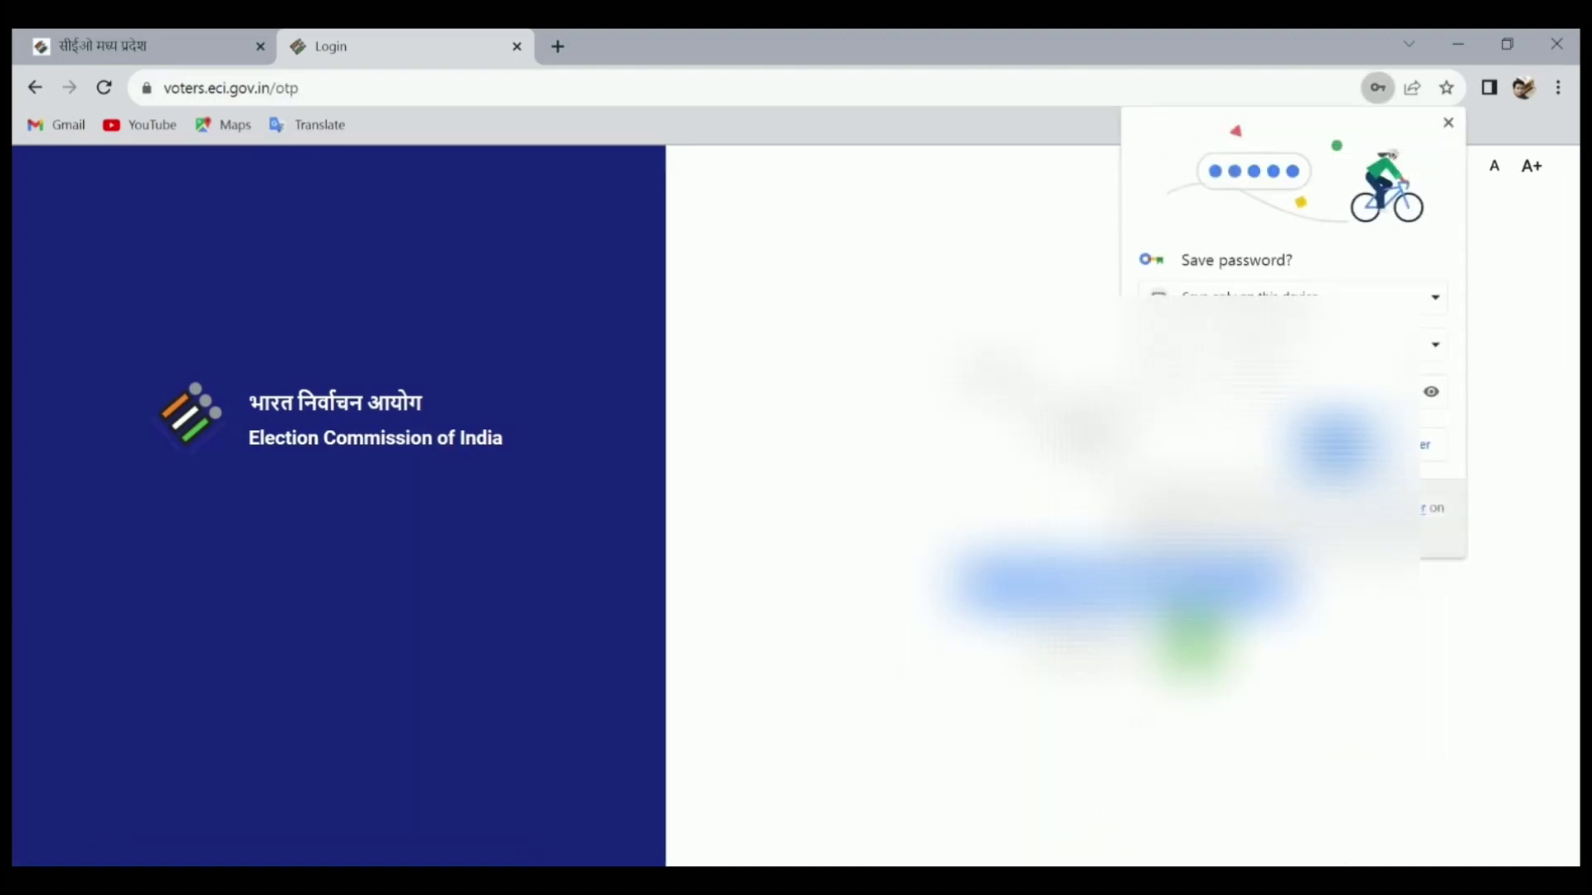
left_click(1426, 445)
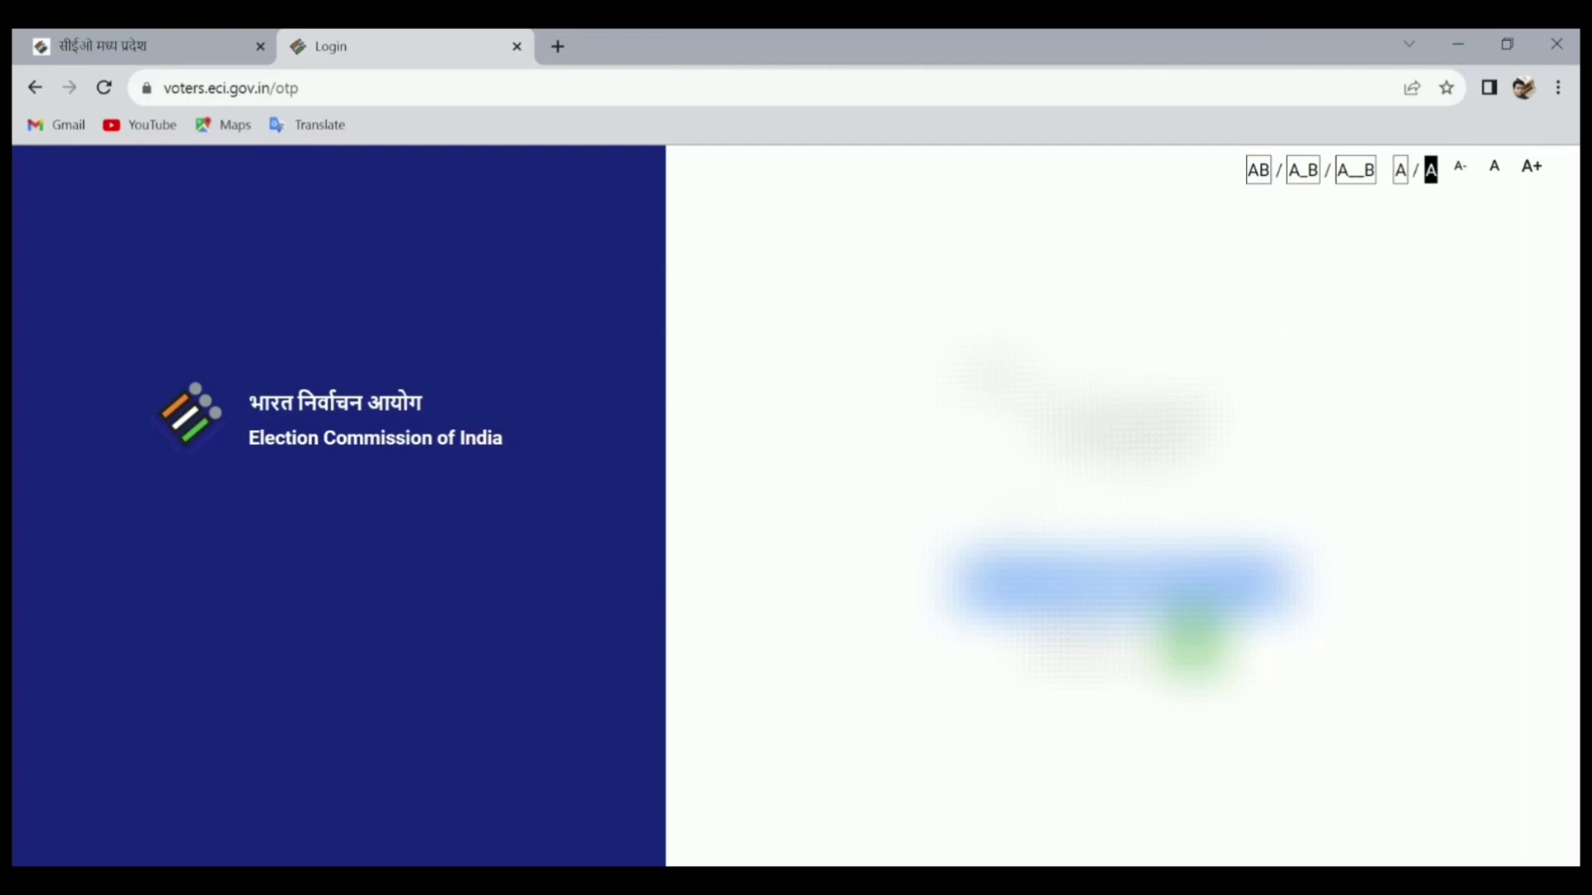
Open Form 8 from the homepage and choose to apply as Other elector
scroll(577, 595, "down", 5)
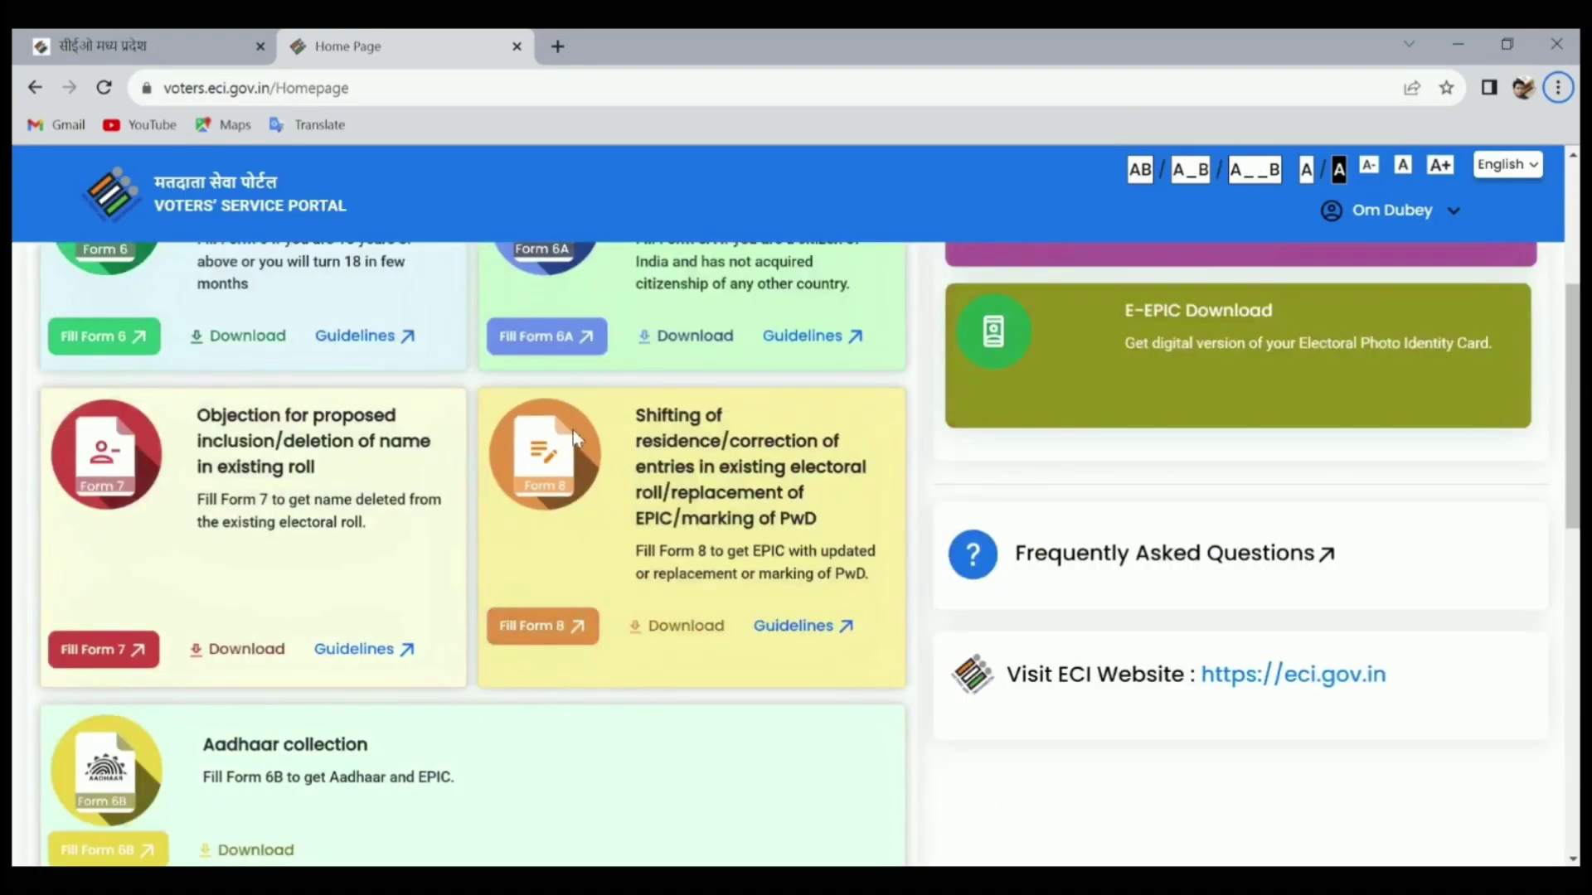
left_click(564, 636)
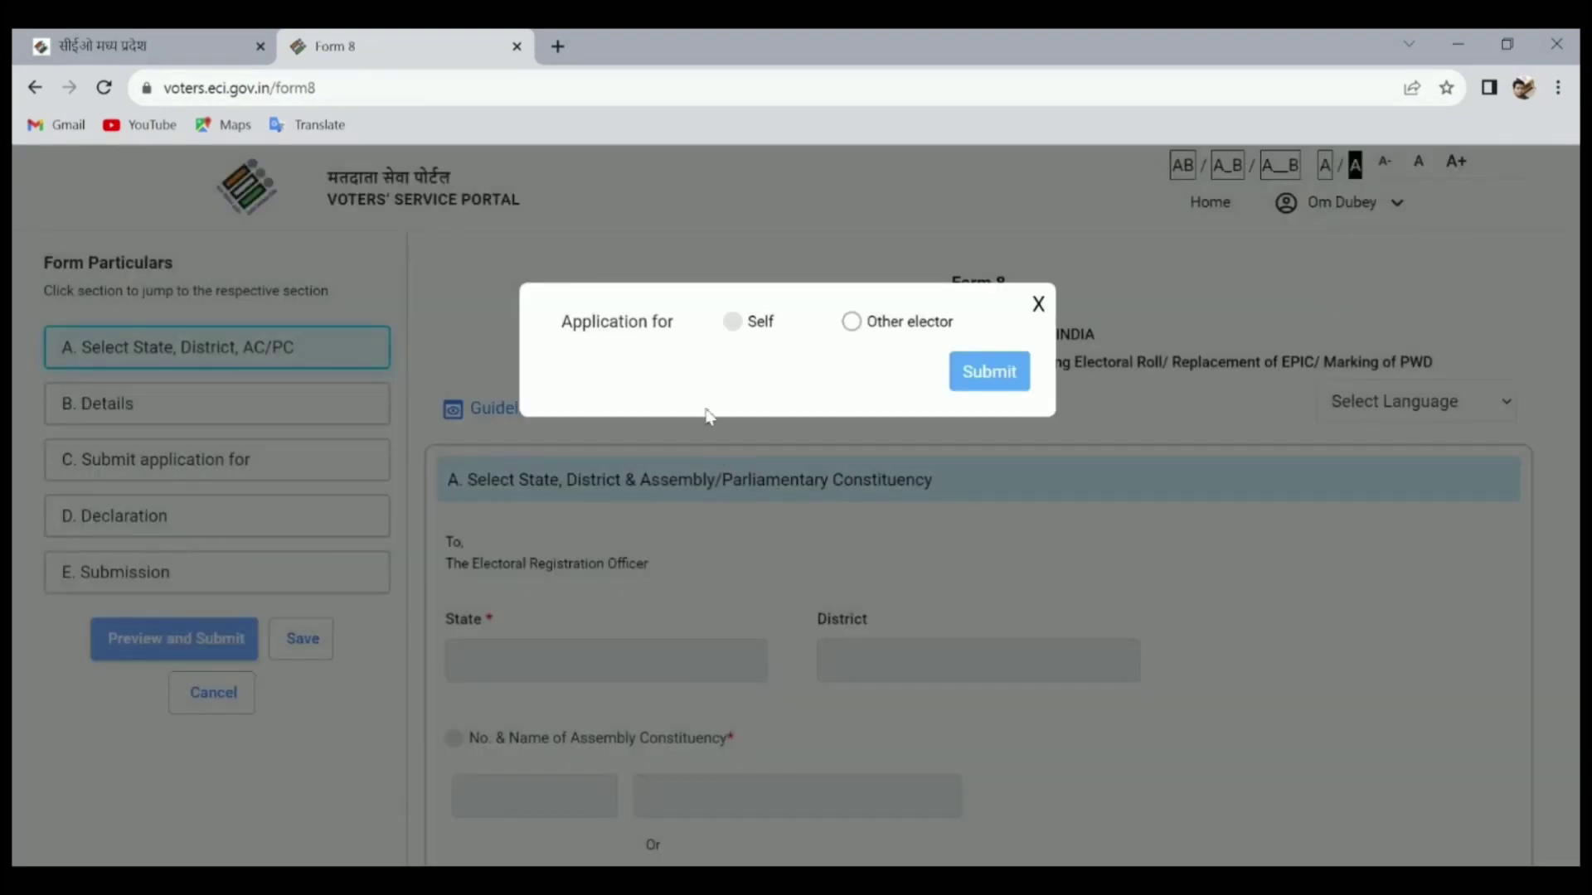
left_click(852, 321)
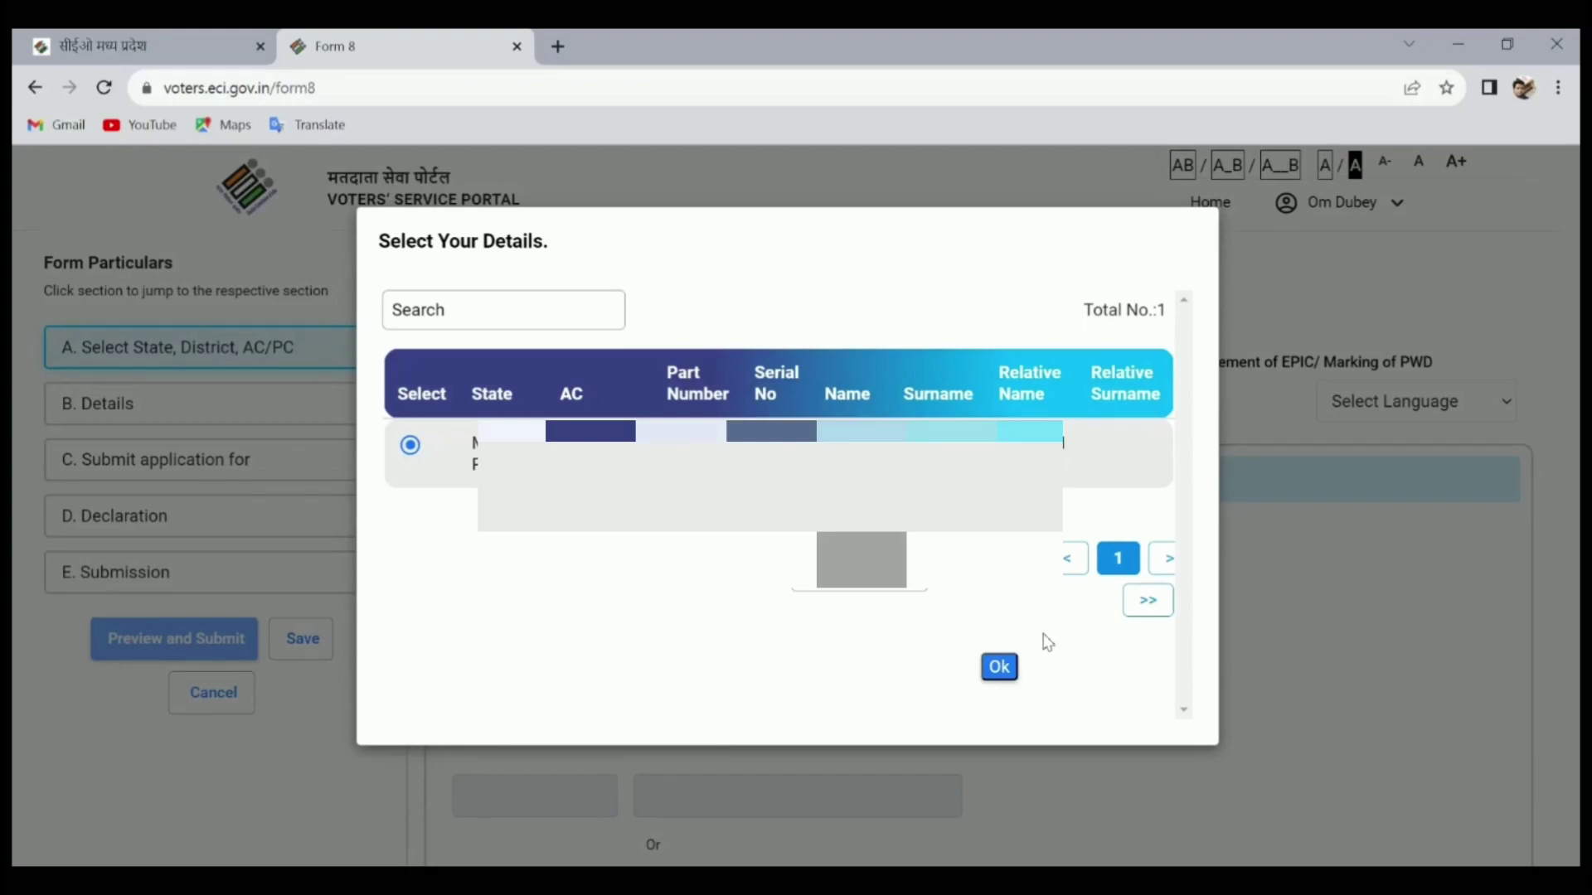
Confirm the elector record and pick 'Correction of Entries in Existing Electoral Roll' as the application type
left_click(1006, 671)
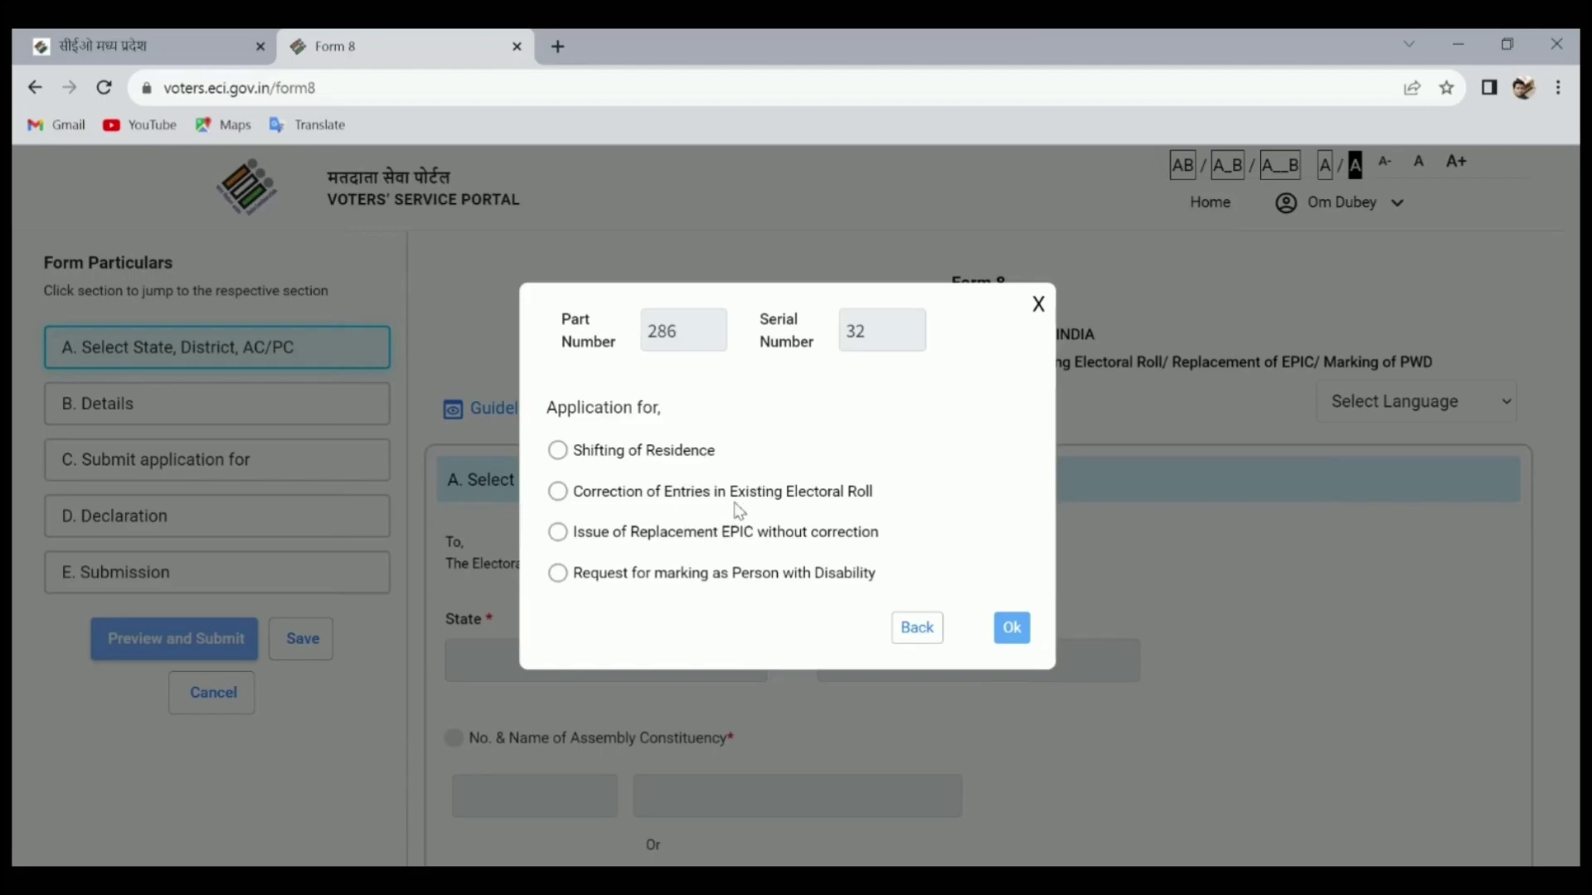
left_click_drag(873, 492, 609, 492)
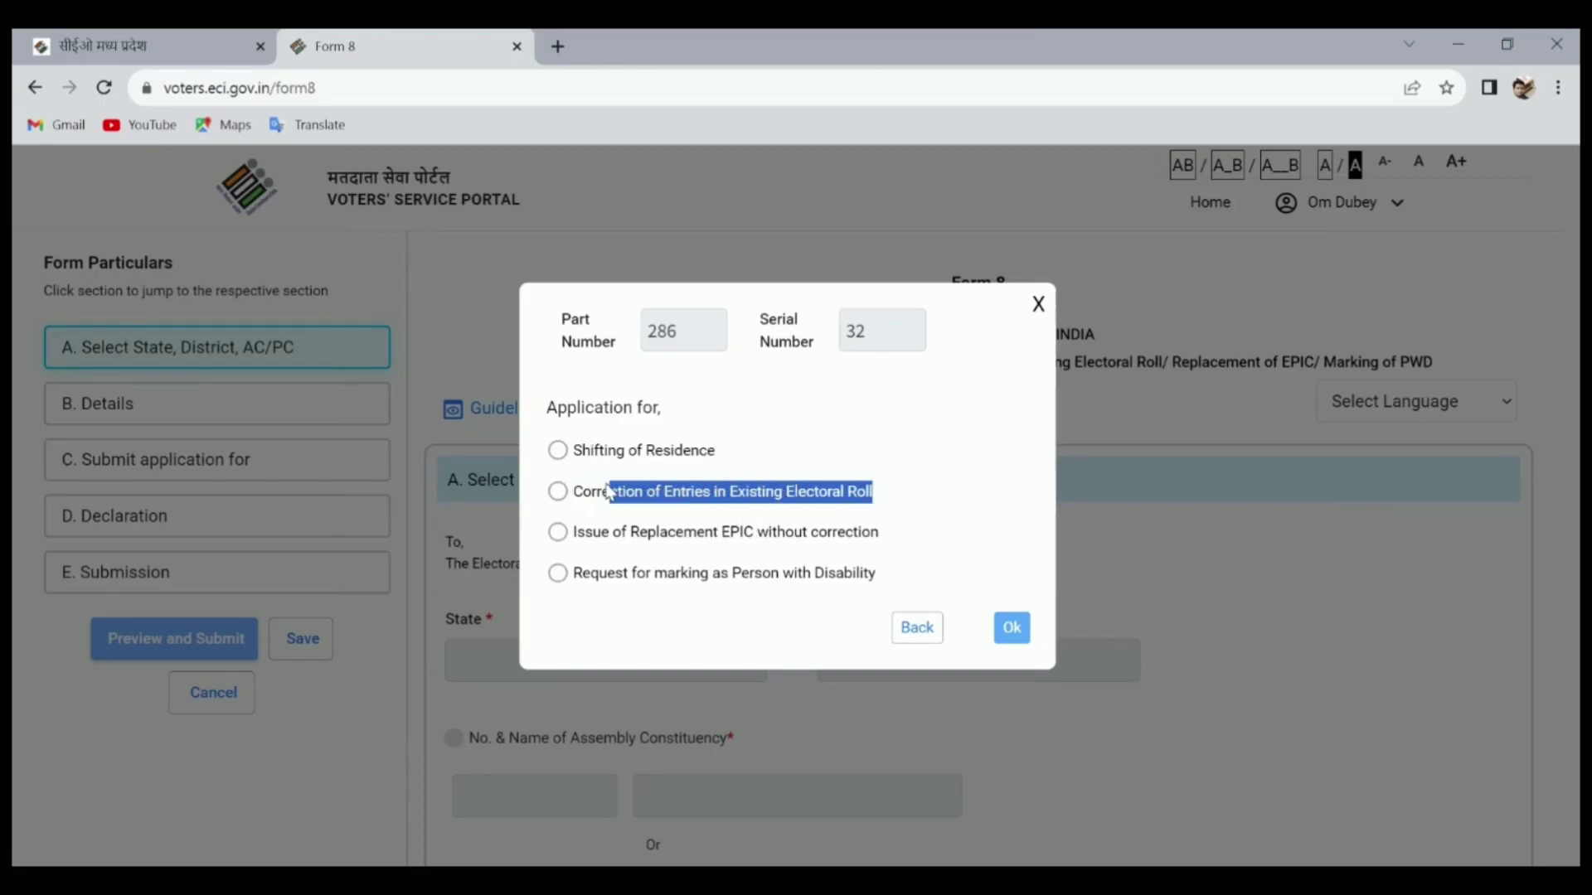
left_click(559, 493)
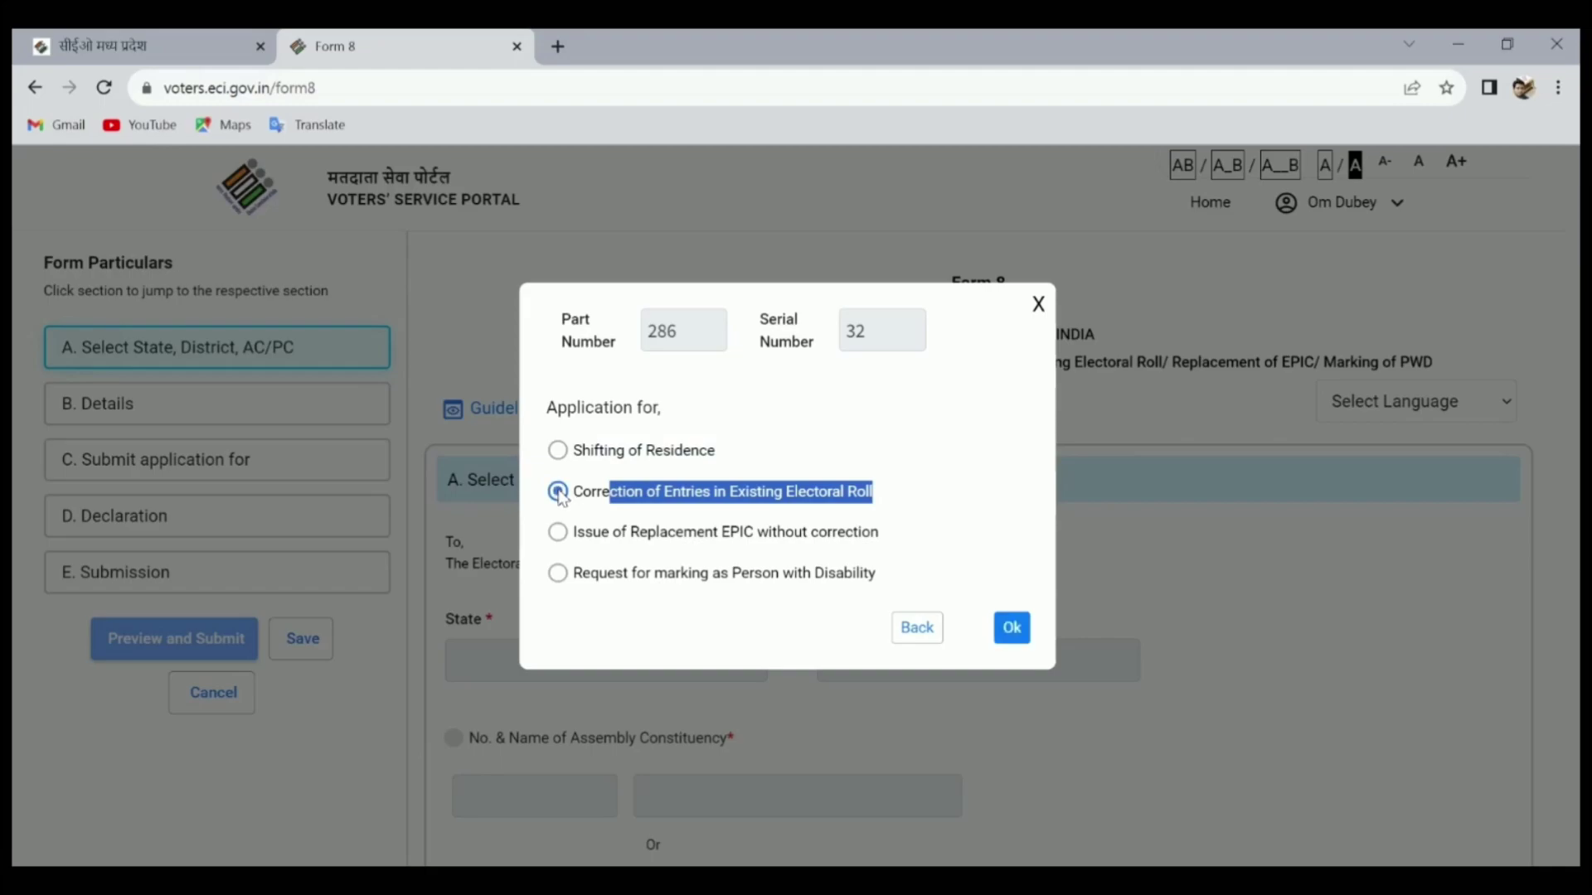
left_click(1026, 640)
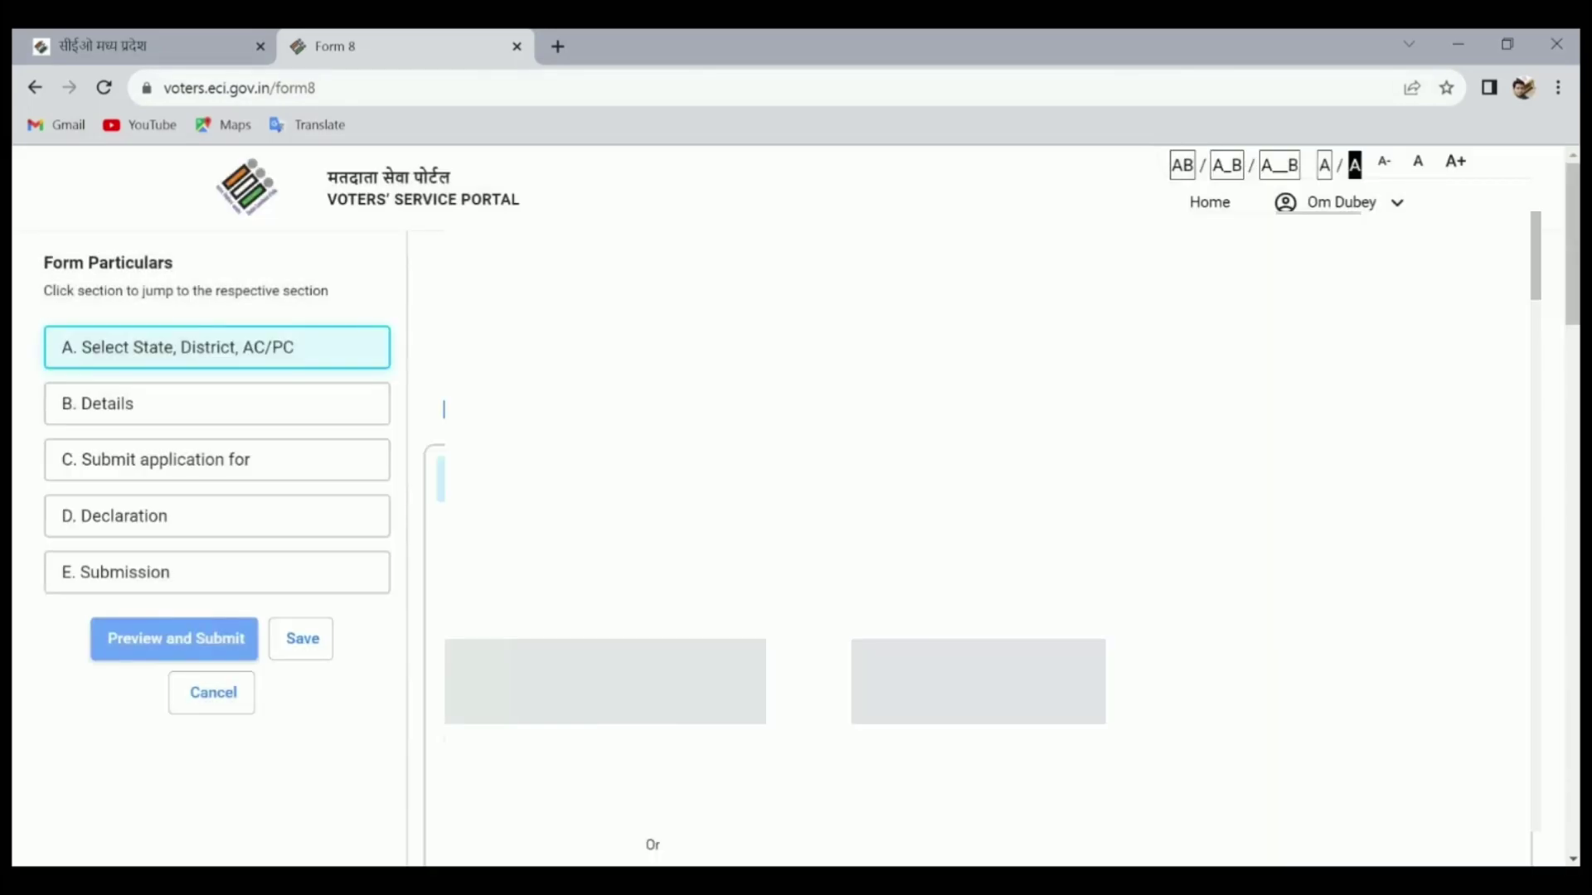
Go down to the correction section and begin filling the new Mobile No. field
scroll(978, 514, "down", 1)
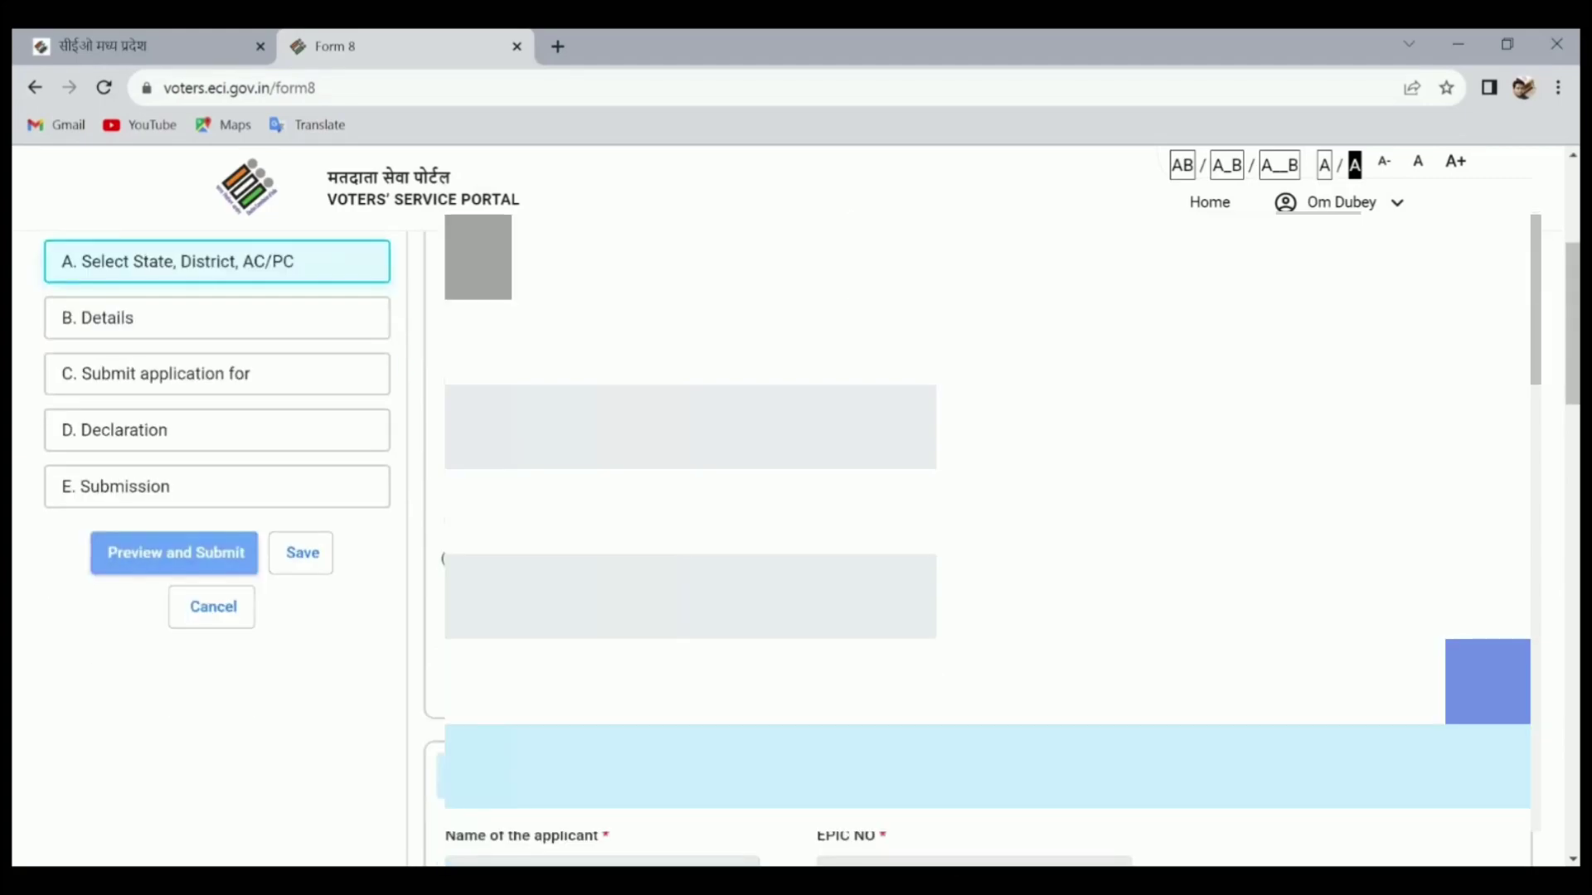
scroll(979, 539, "down", 4)
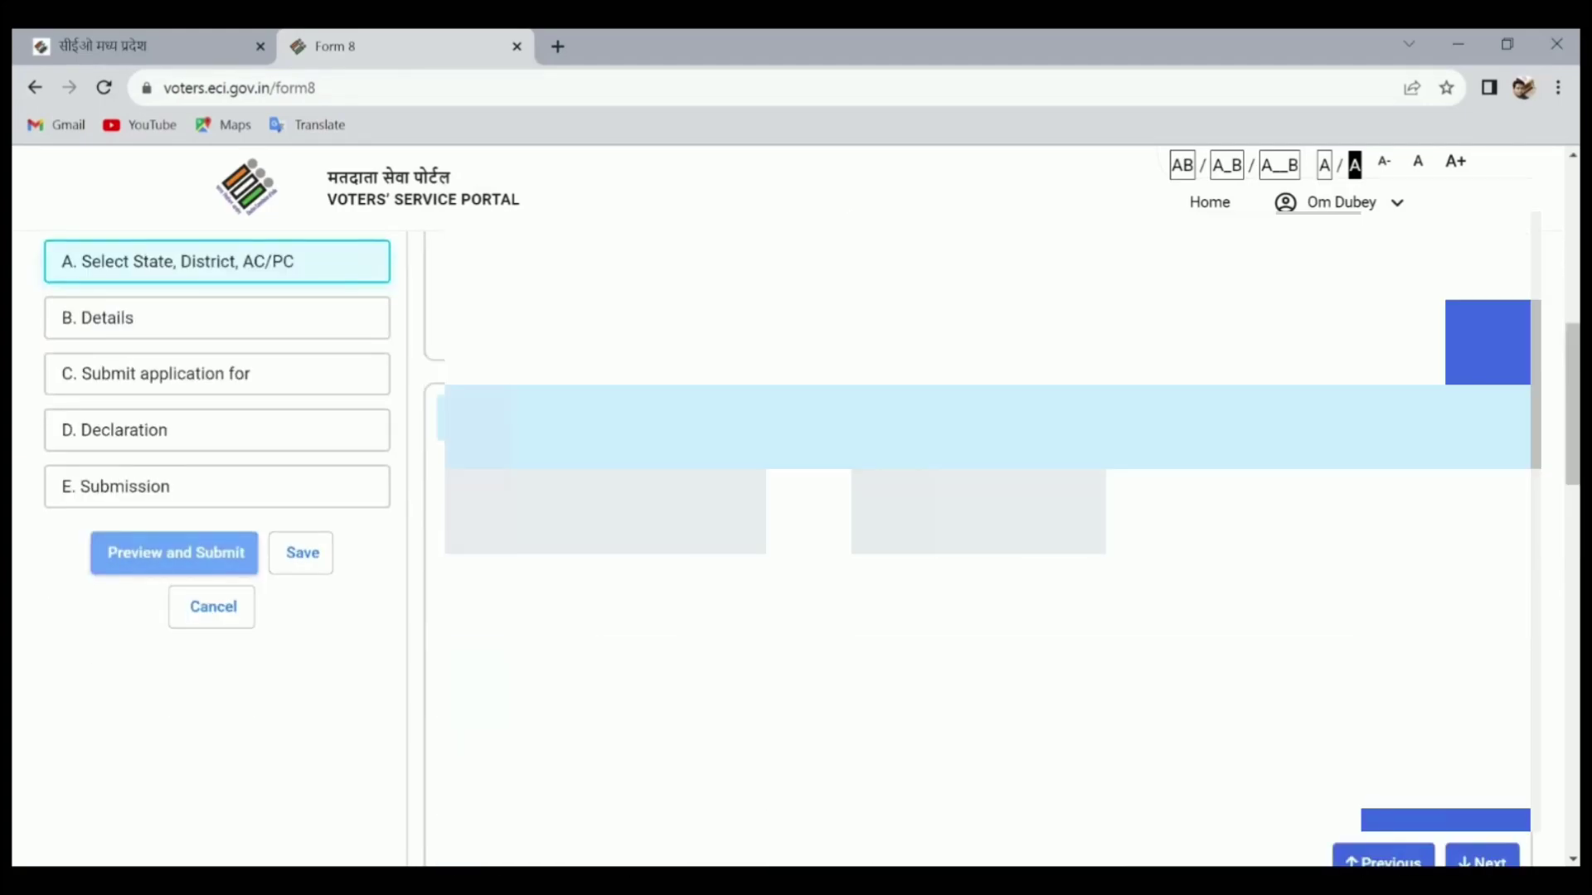
scroll(979, 514, "down", 3)
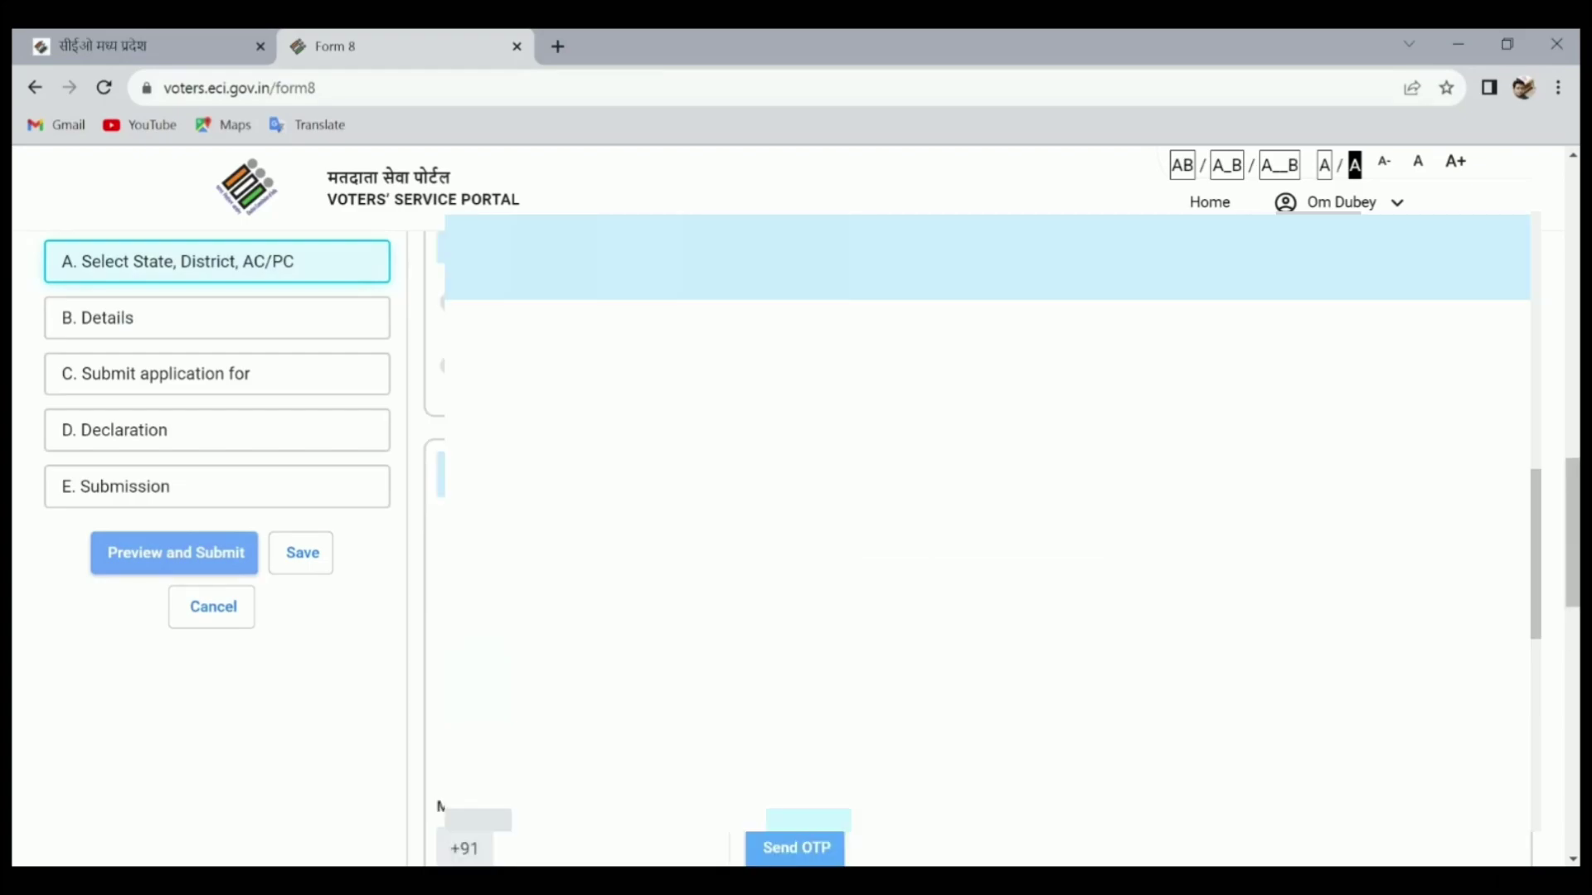
scroll(979, 539, "down", 4)
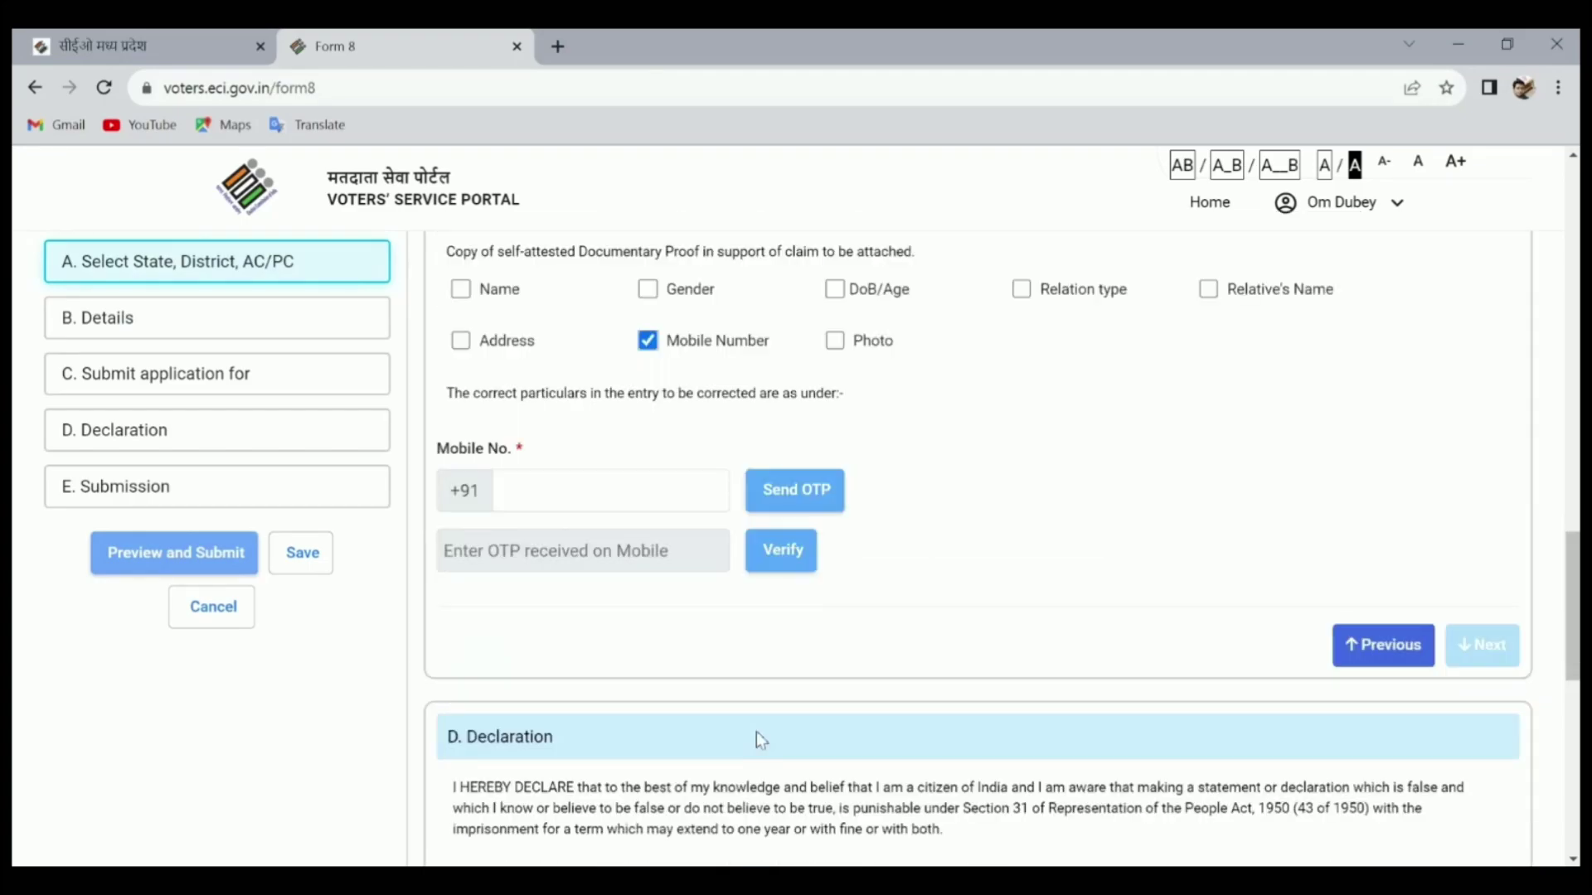
left_click(583, 500)
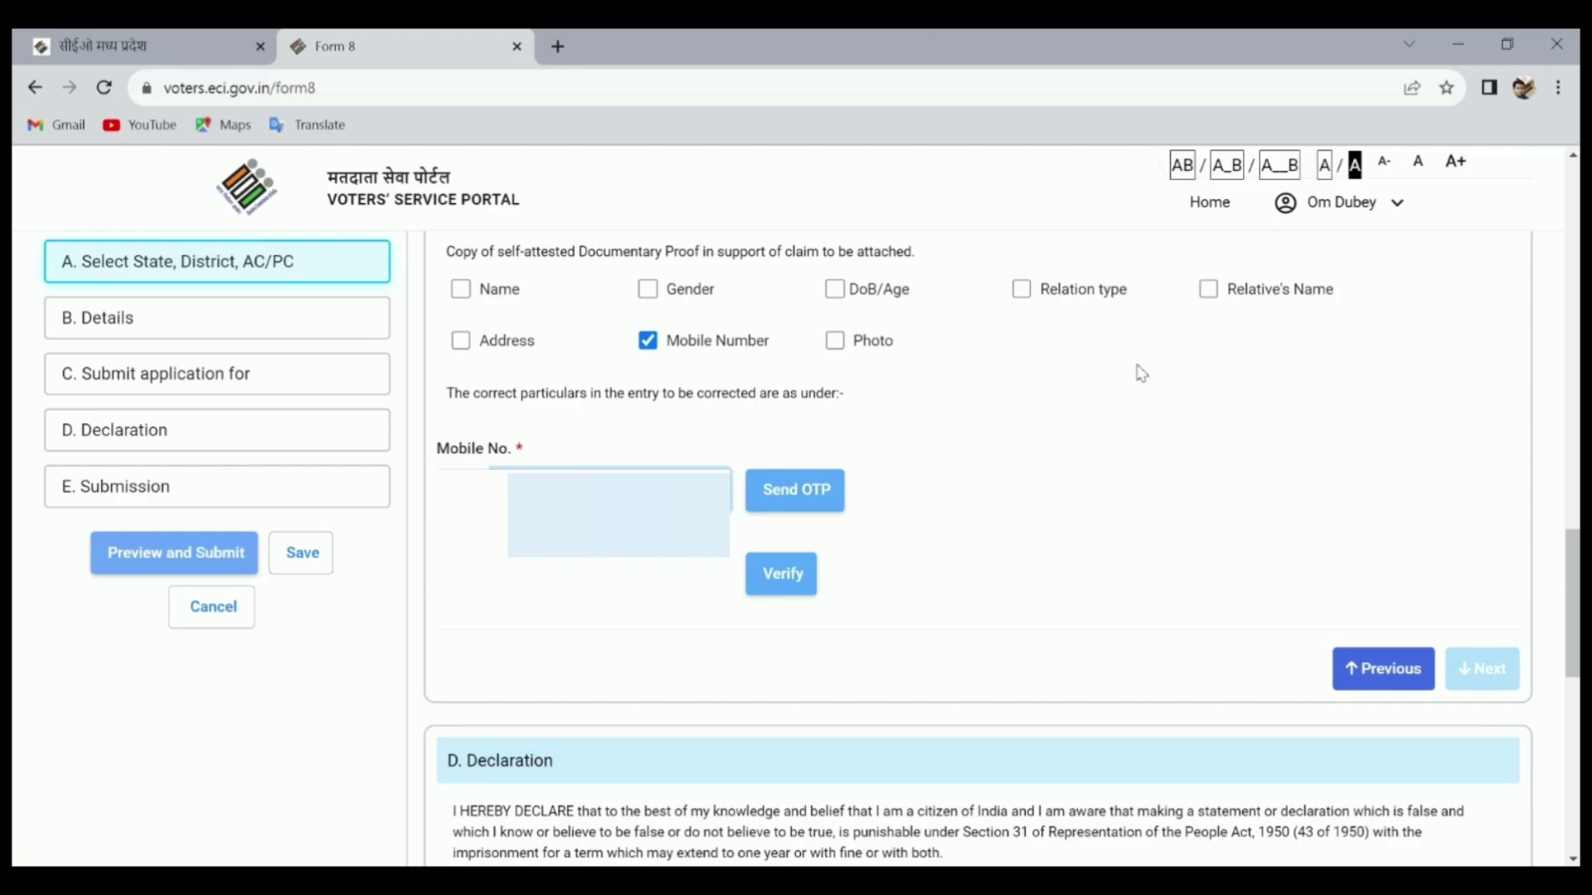
Send an OTP to the new mobile number and verify it with the received code
left_click(771, 492)
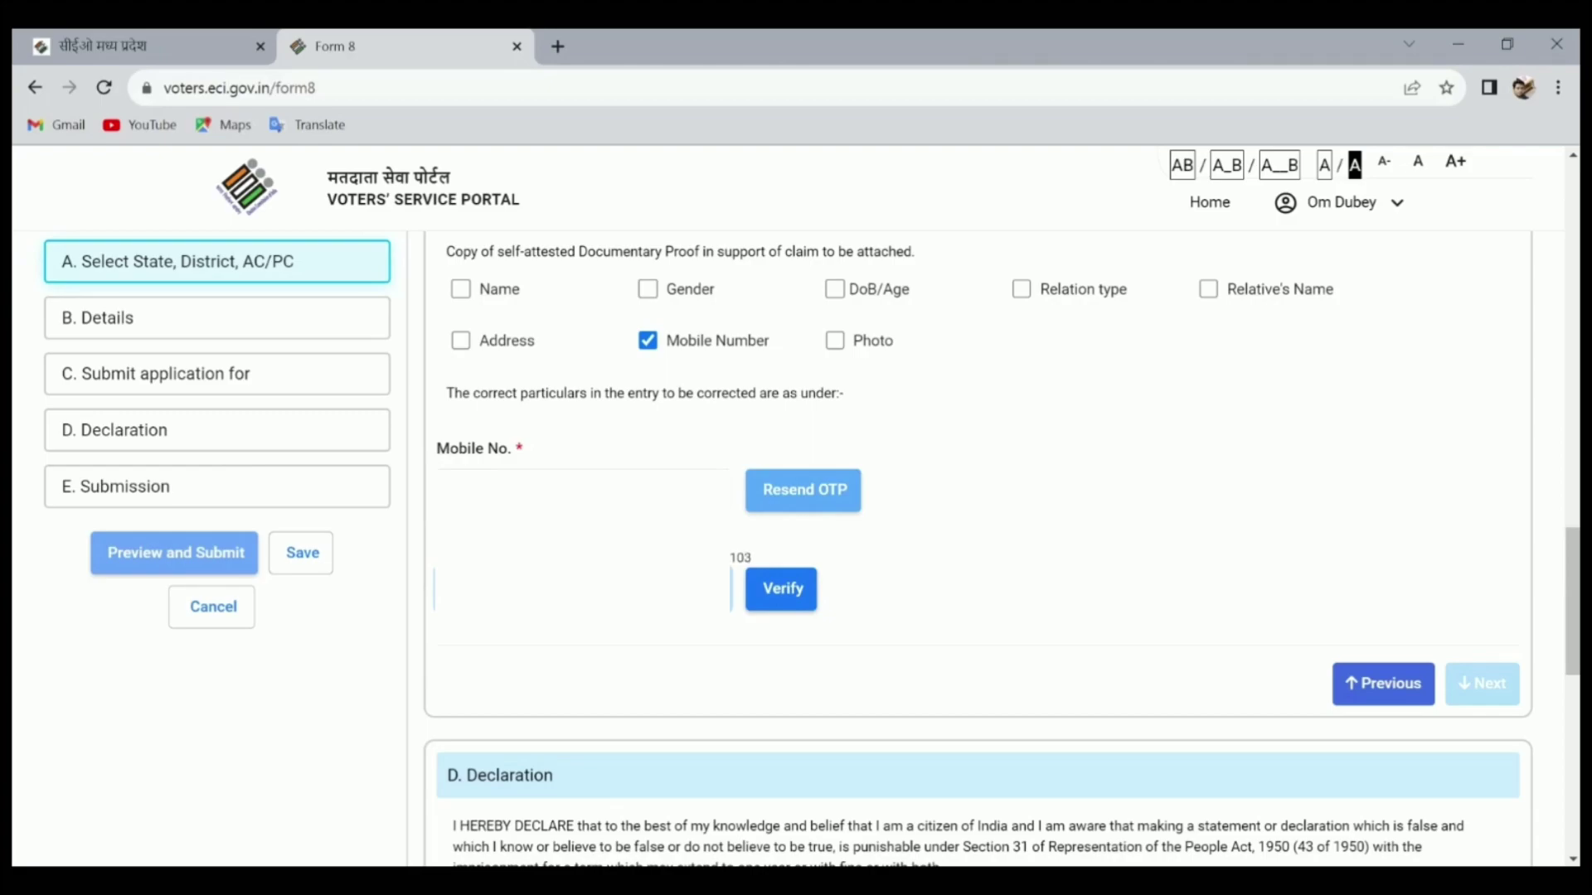
left_click(782, 587)
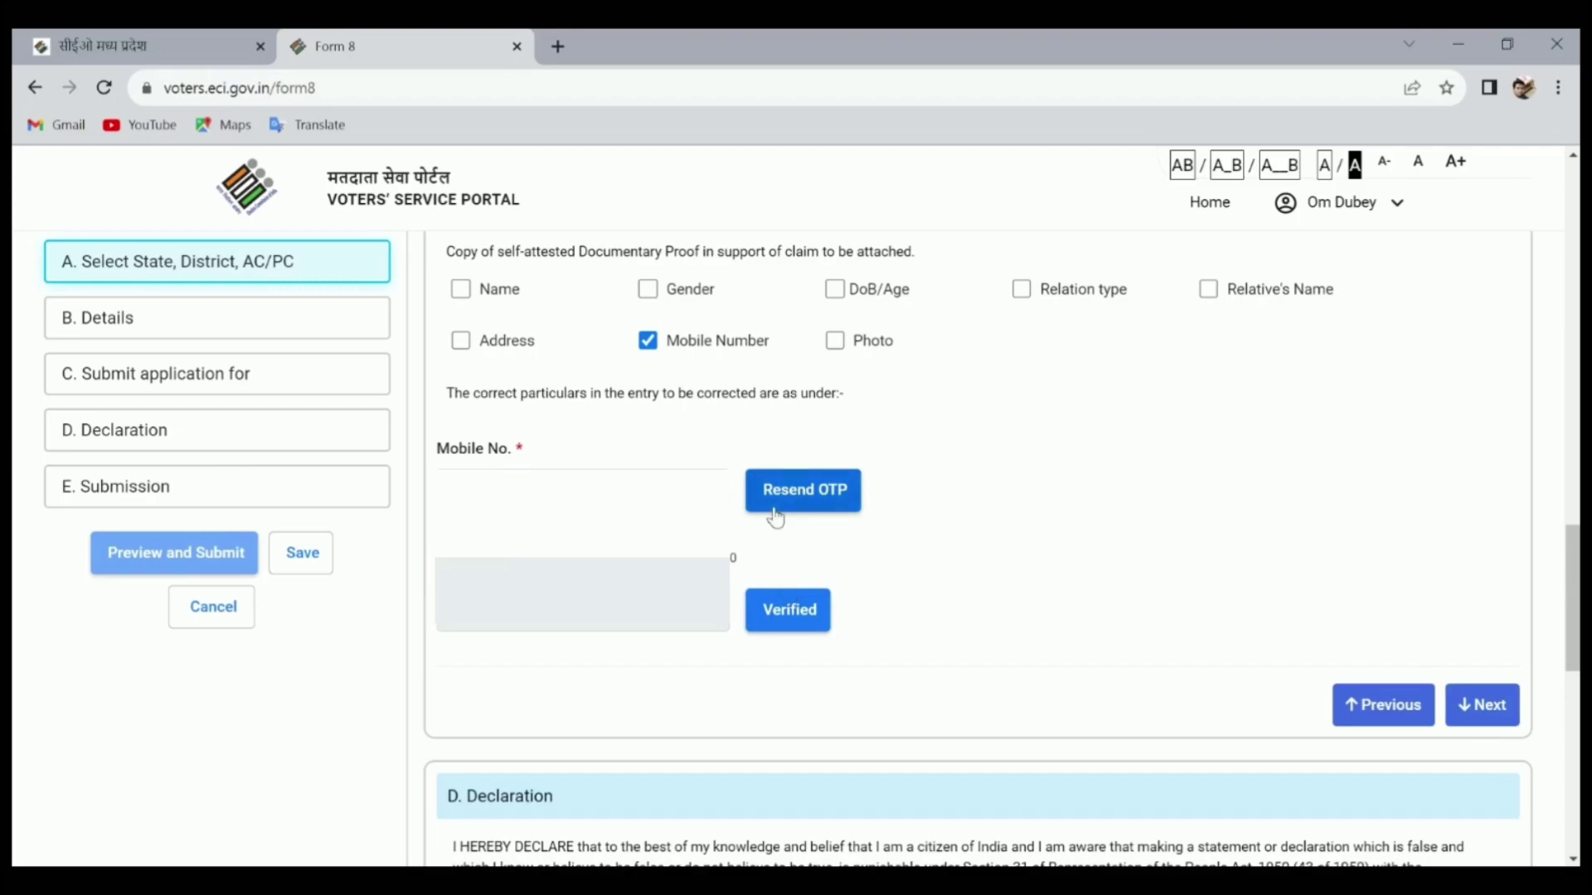
scroll(1111, 664, "down", 4)
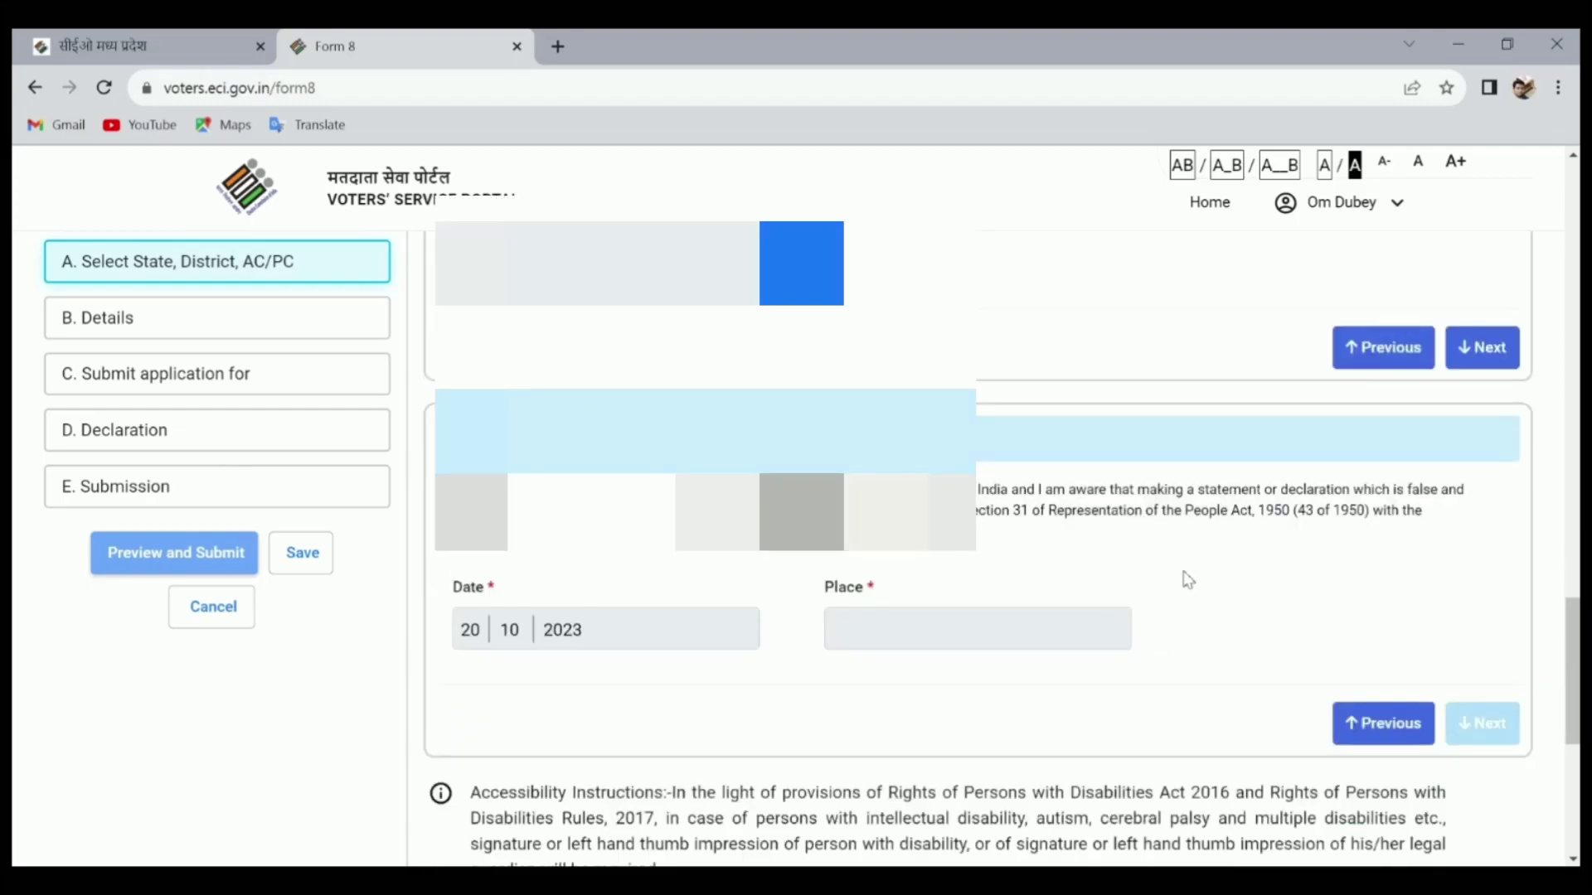
scroll(1169, 556, "up", 4)
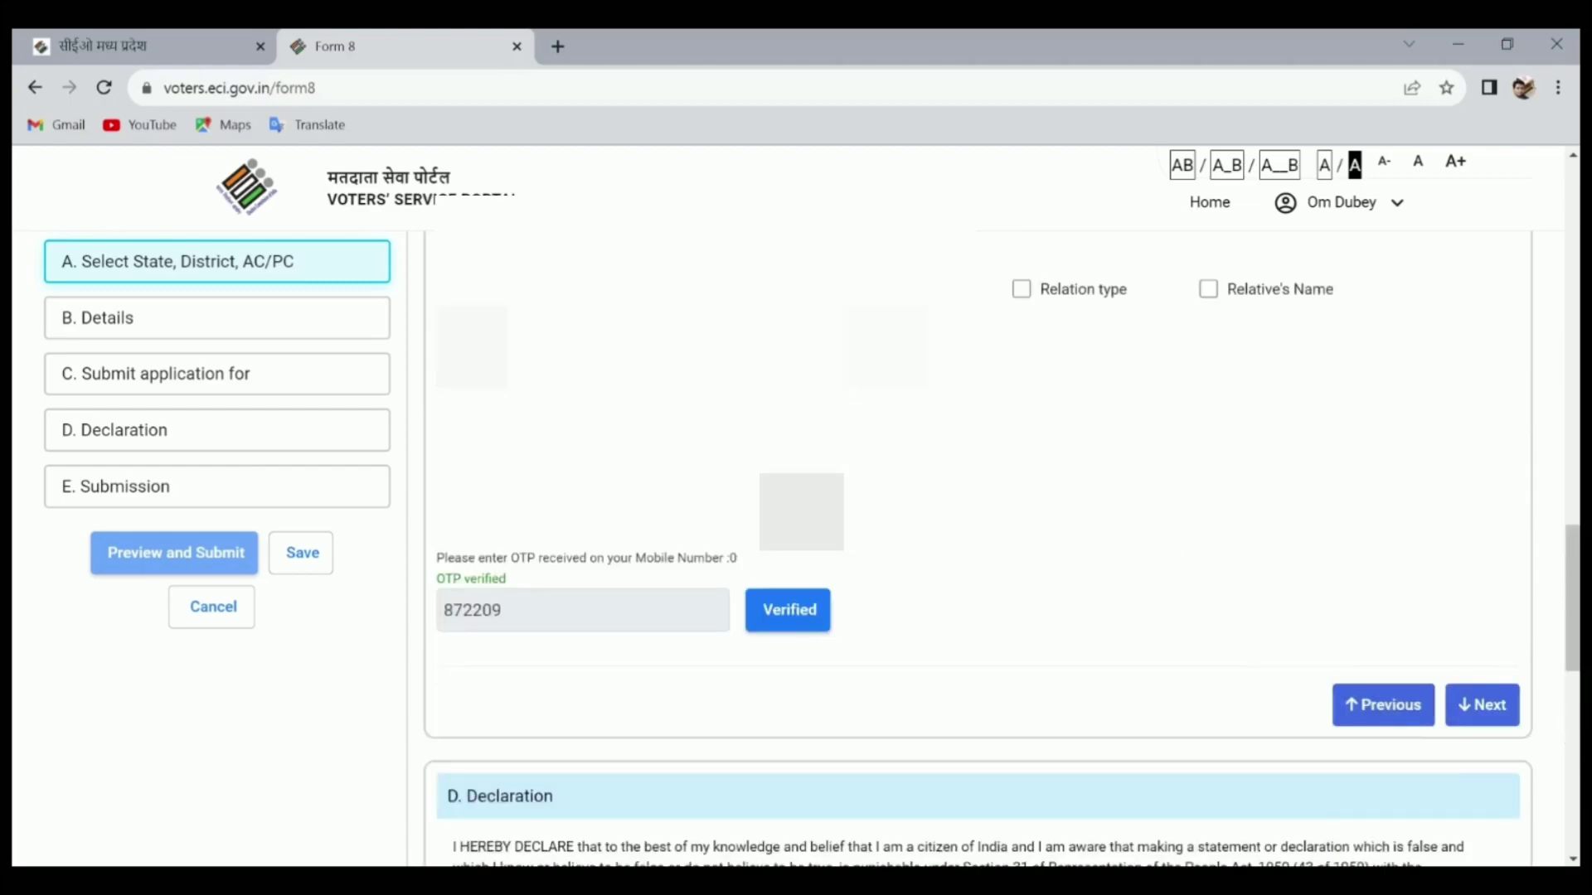
Fill in the Place in the D. Declaration, dated 20/10/2023, and advance to E. Submission
left_click(1484, 713)
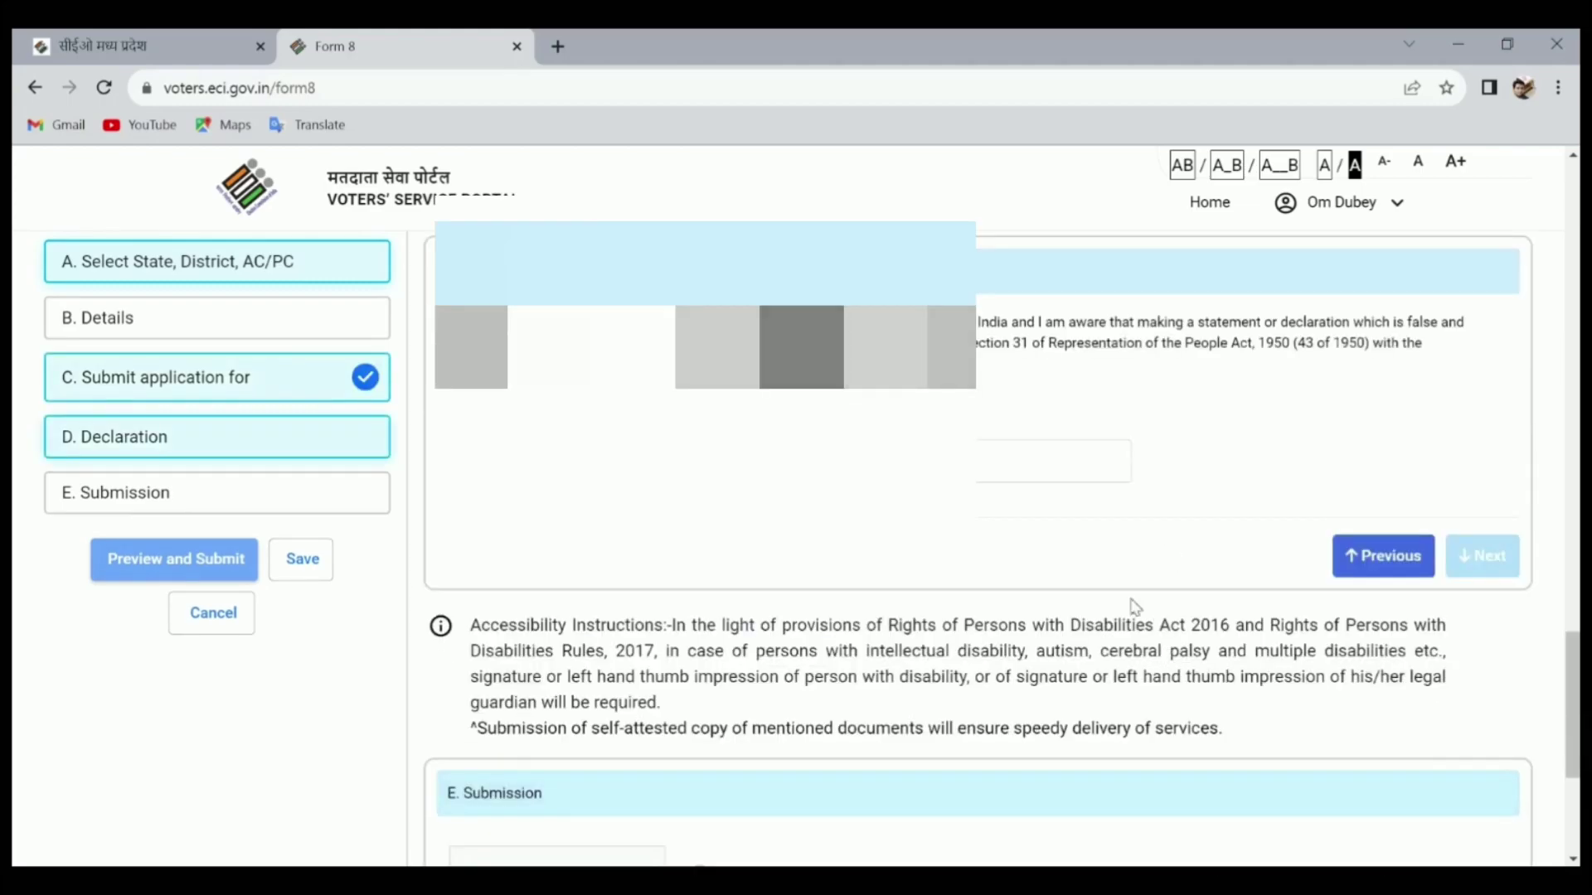
left_click(956, 468)
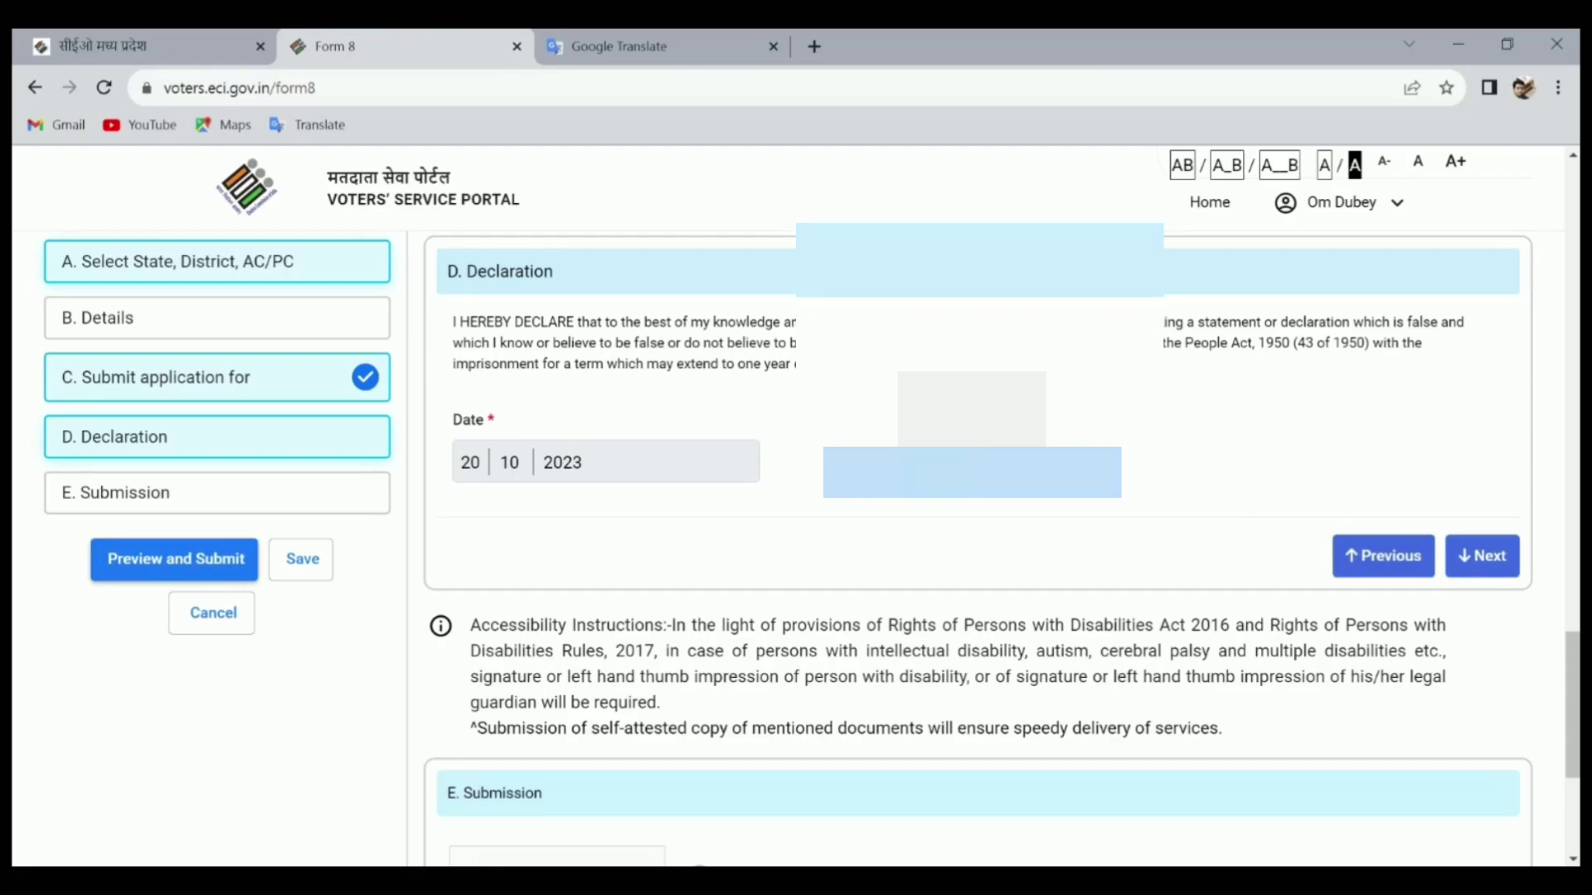
left_click(1480, 563)
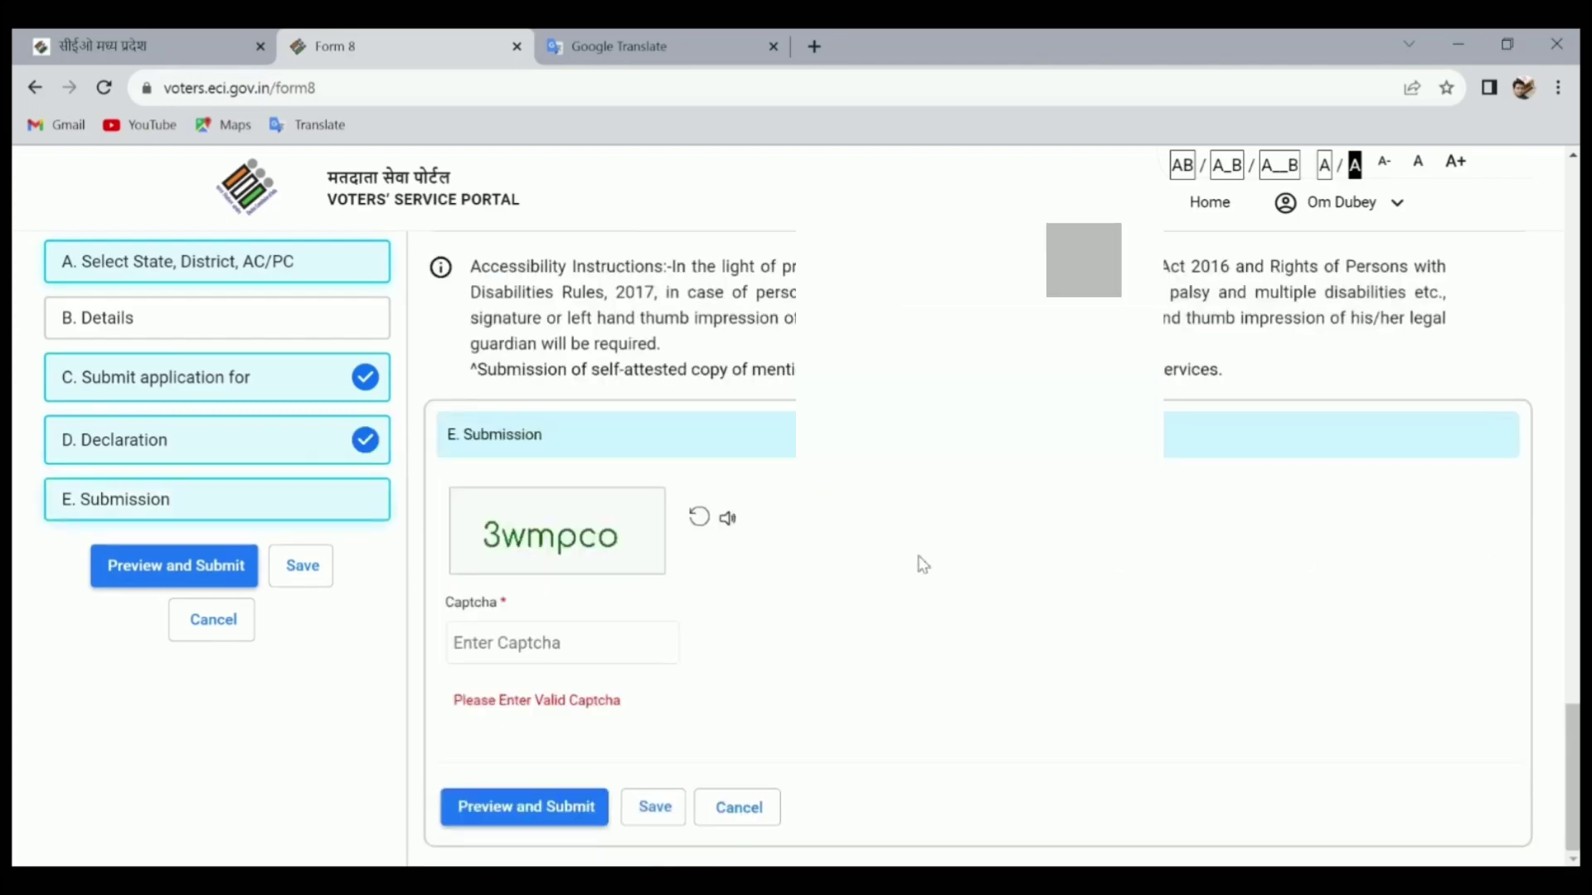
Enter the characters from the captcha image to bring up the Form 8 preview
left_click(495, 689)
type("uo")
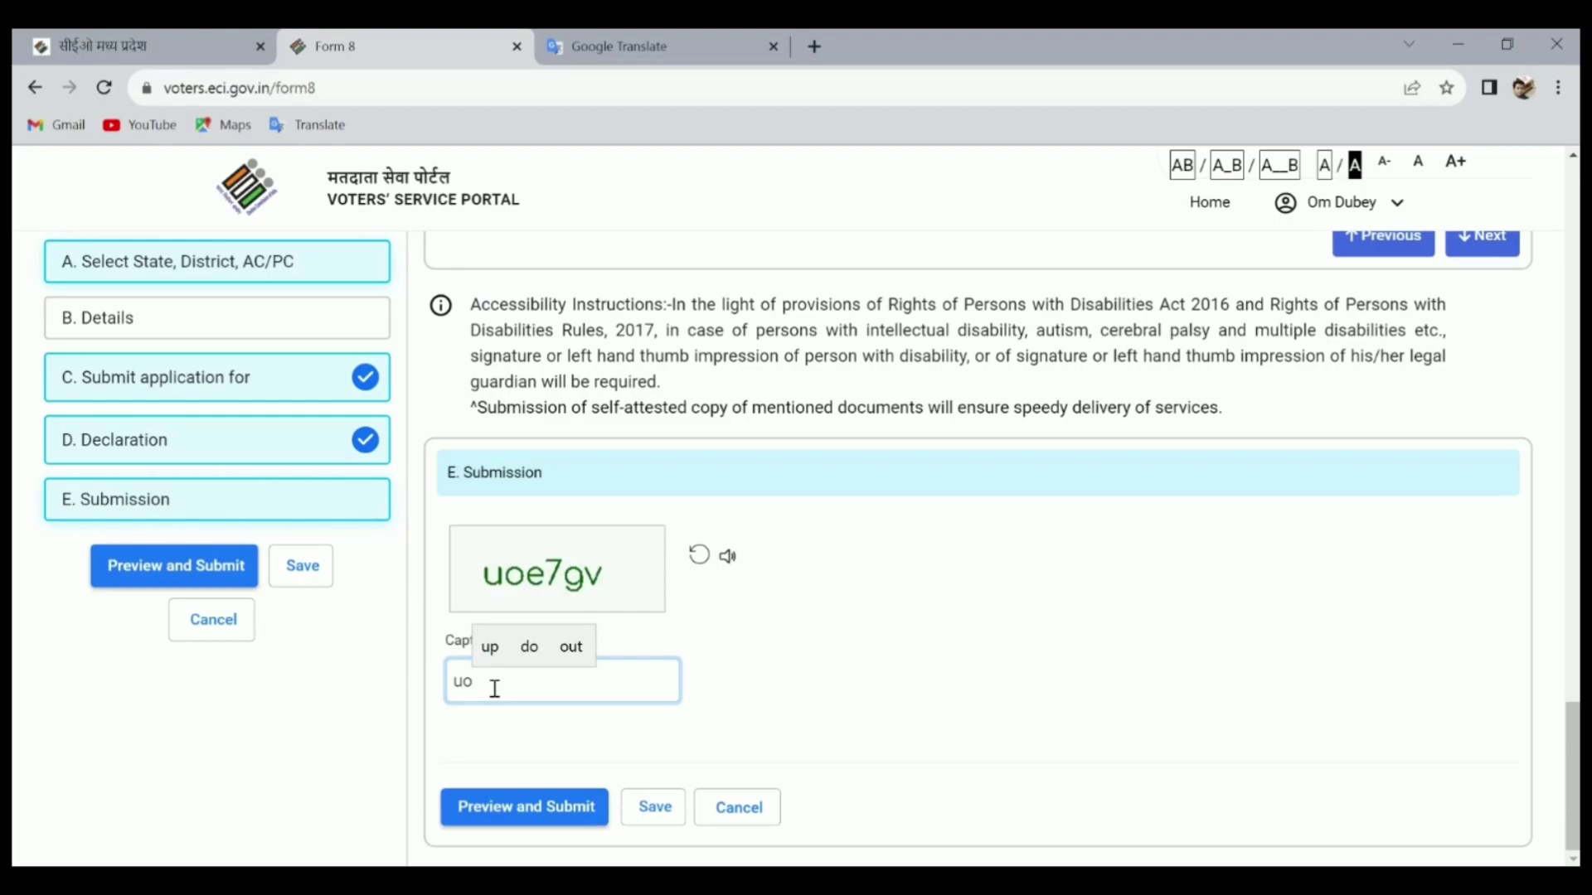
type("e")
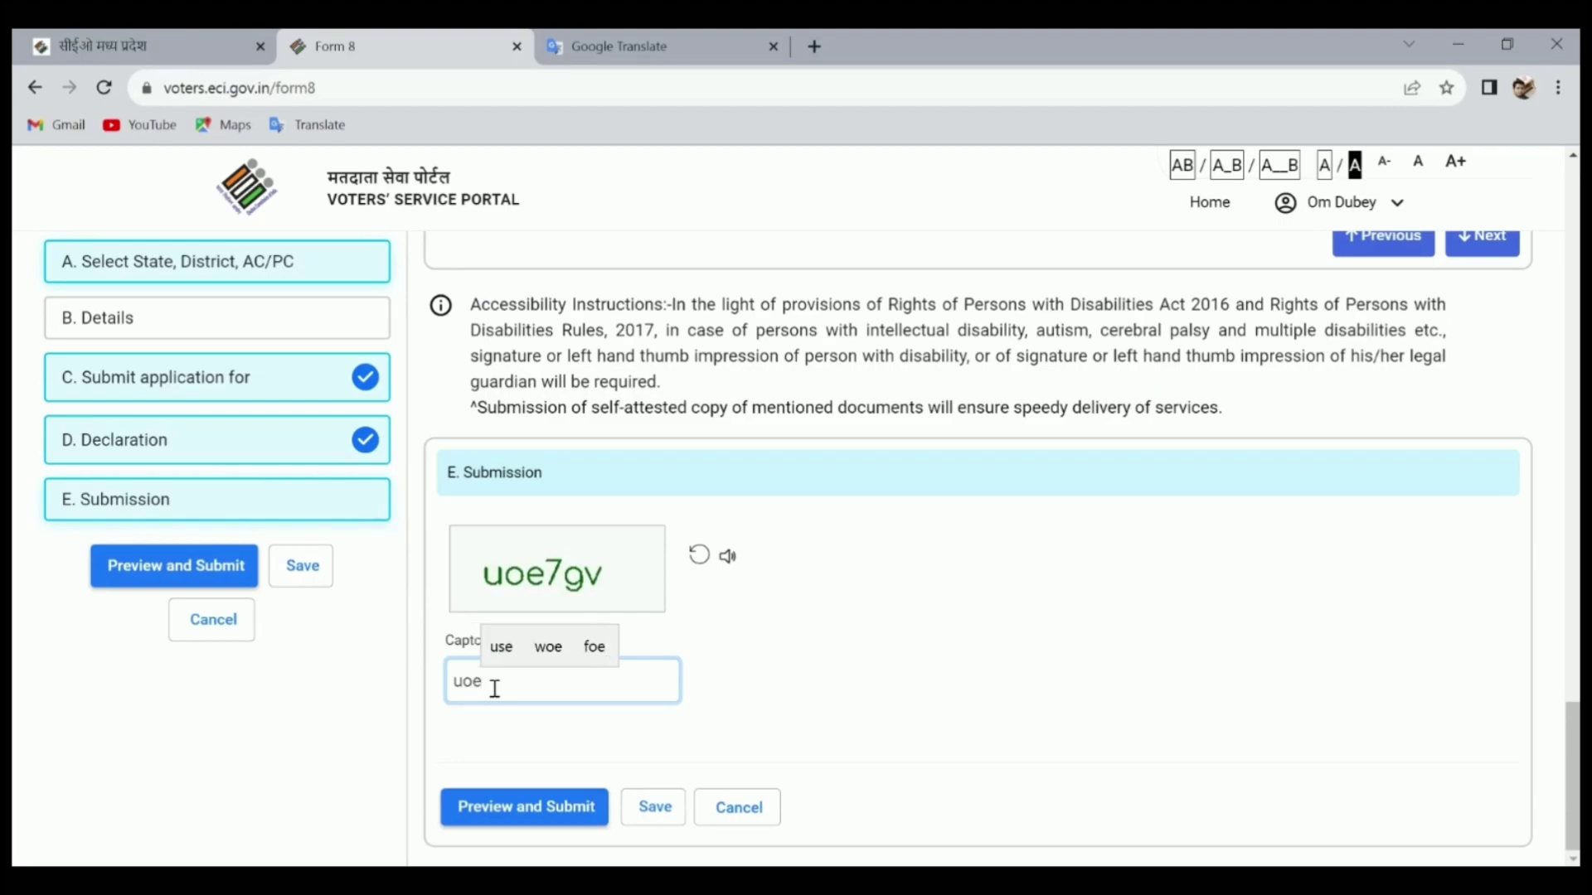
type("7")
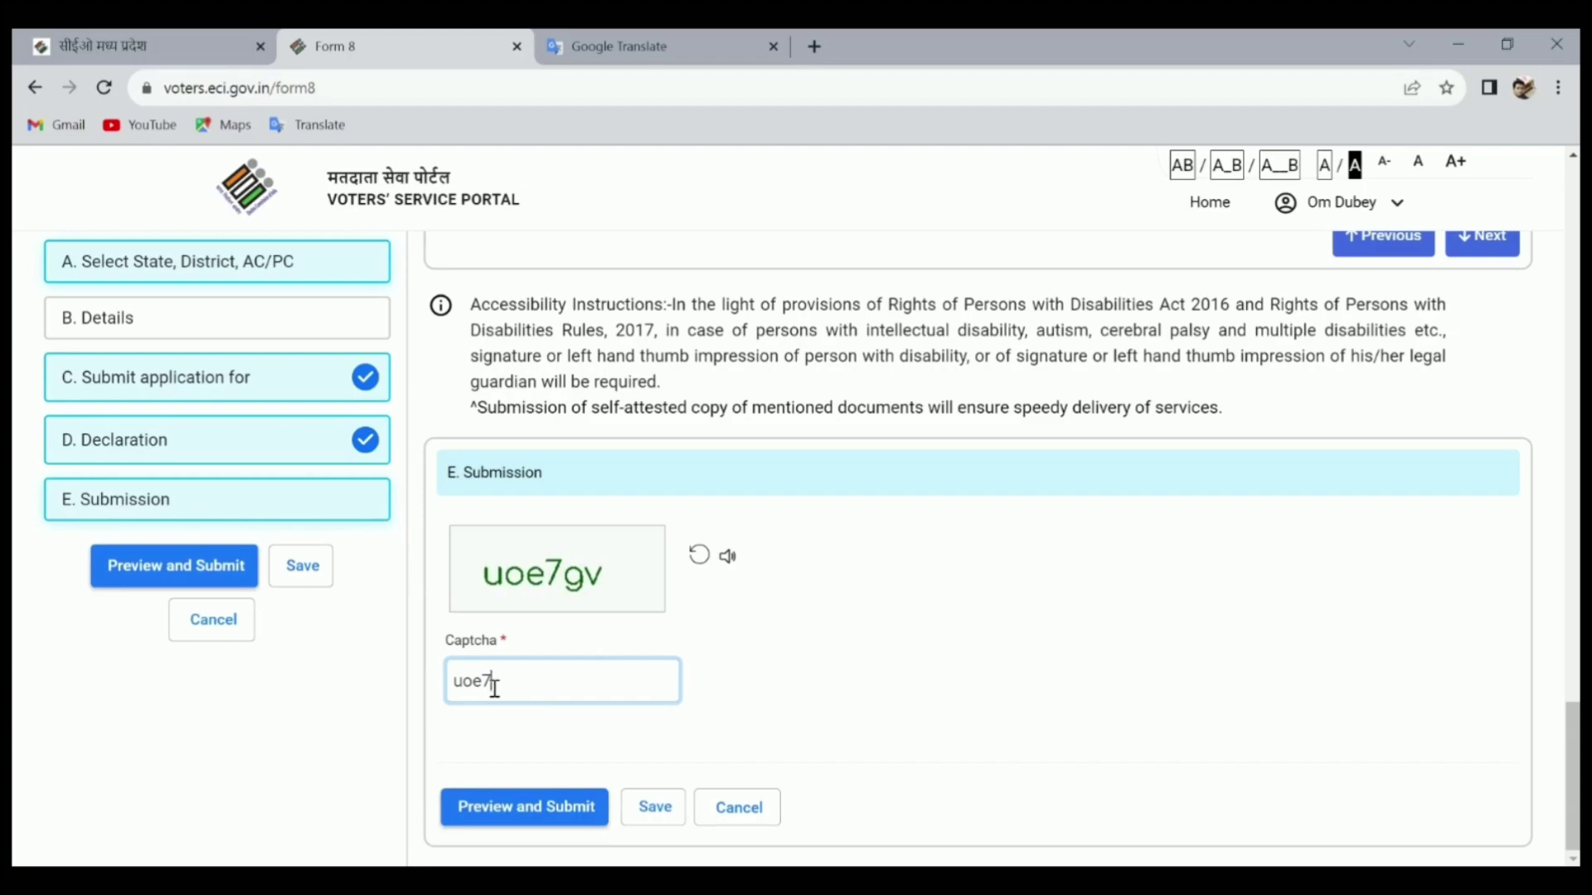
type("g")
type("v")
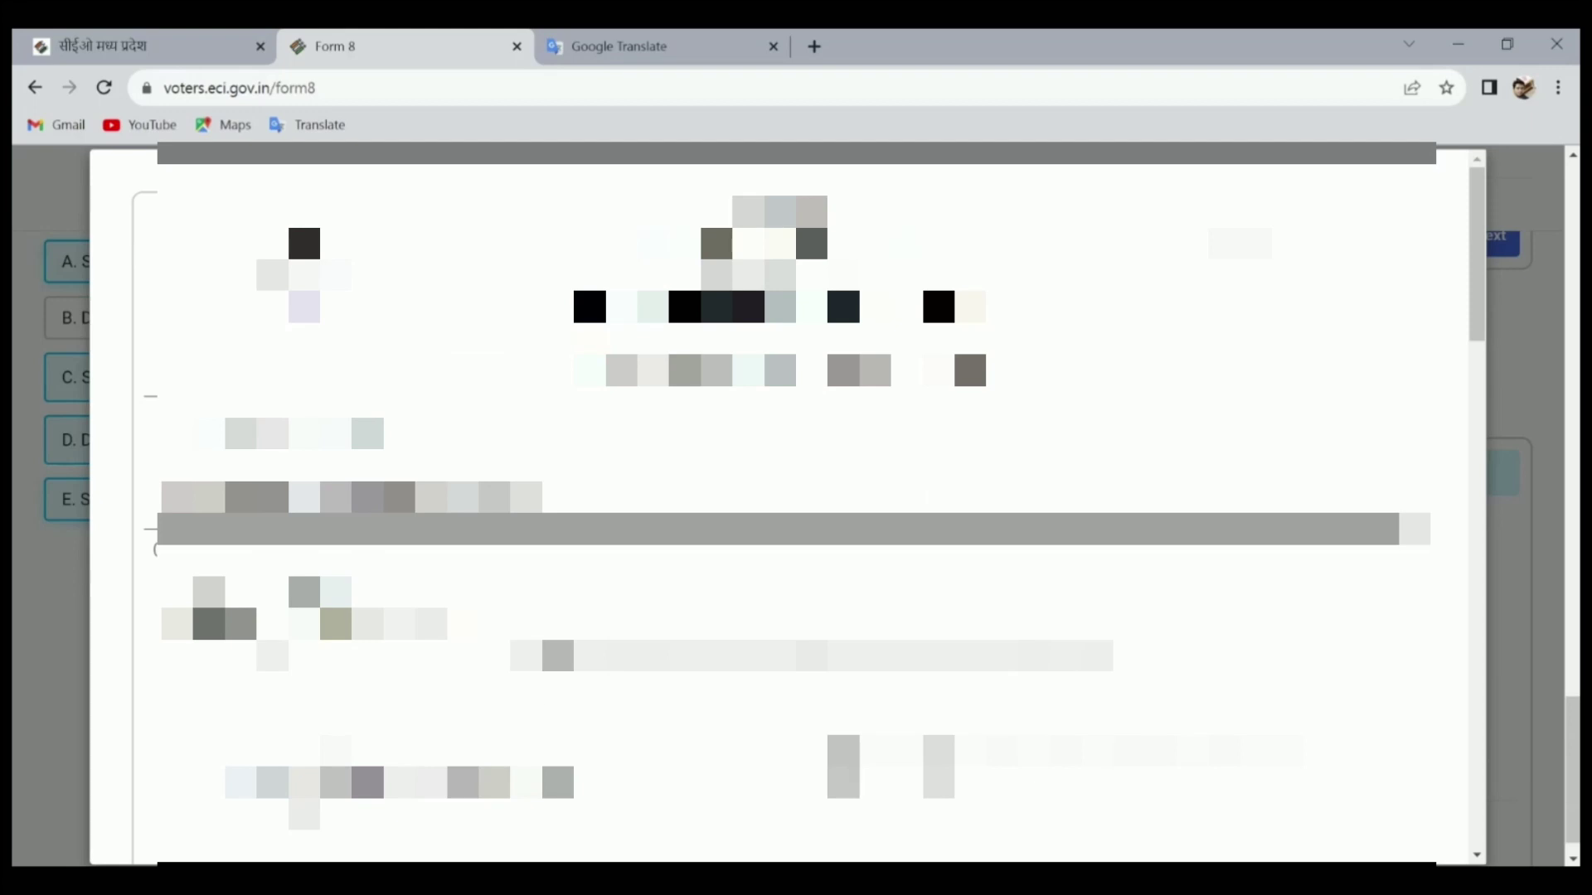
Submit the previewed Form 8 application from the bottom of the page and confirm the submission
scroll(787, 506, "down", 4)
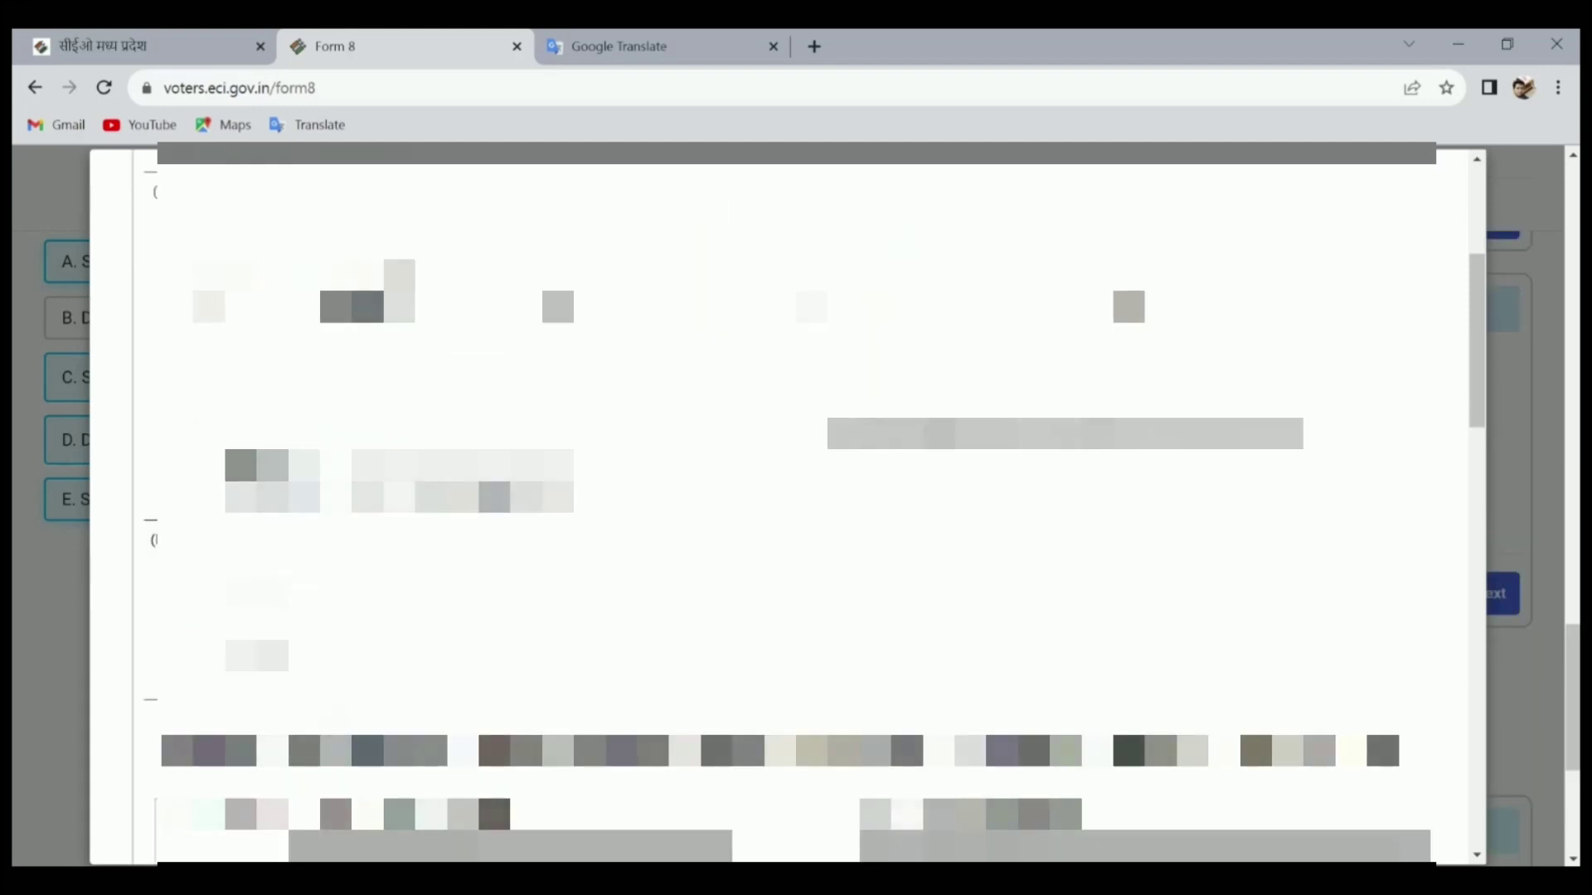
scroll(788, 506, "down", 4)
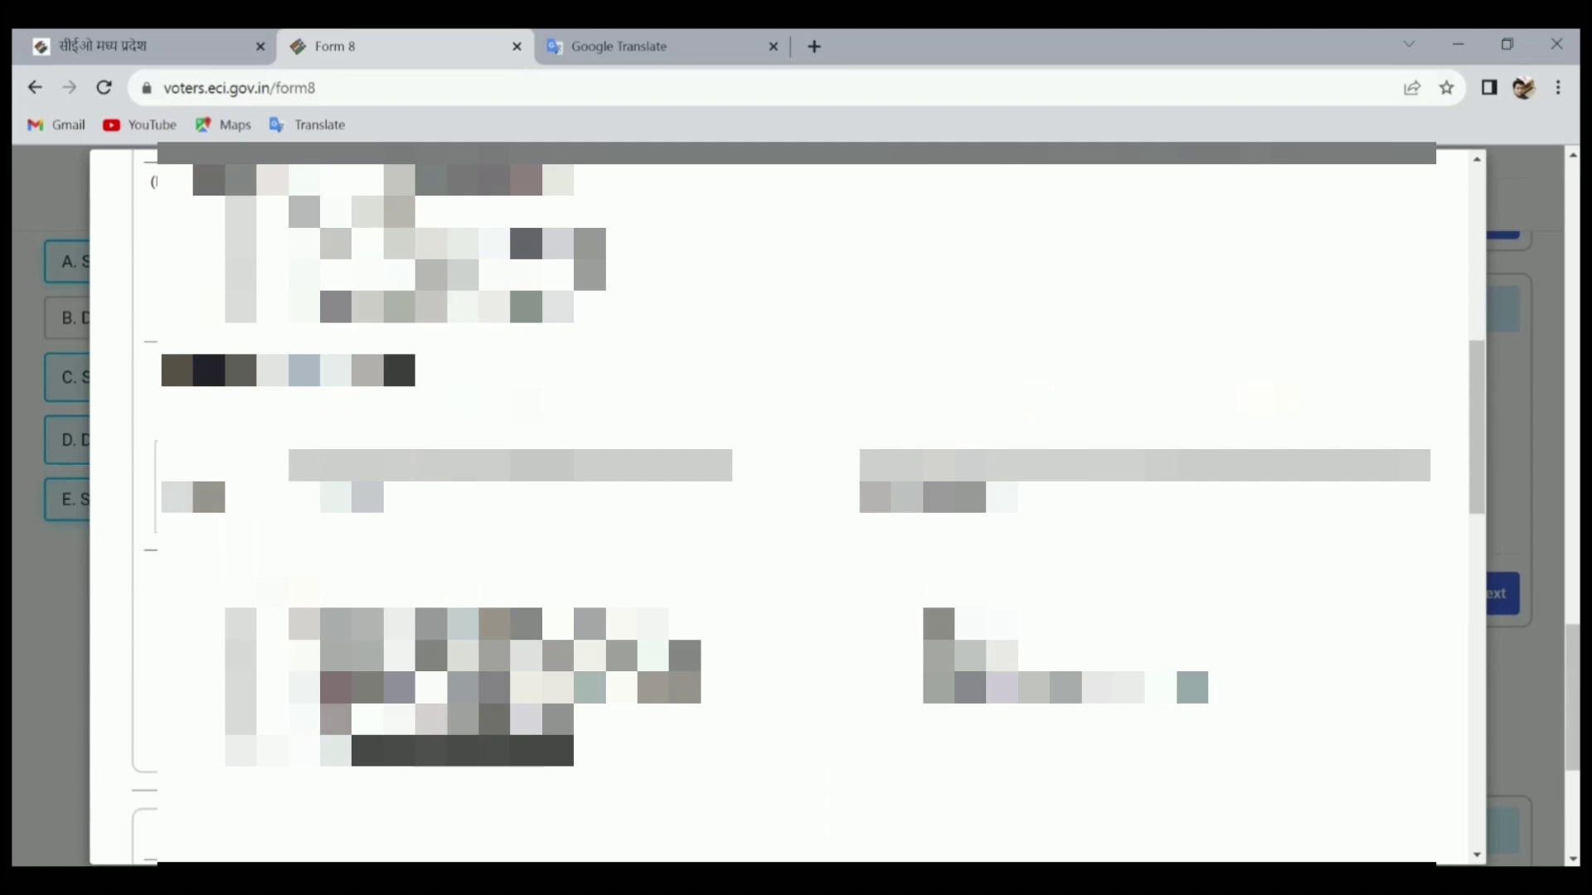
scroll(788, 506, "down", 4)
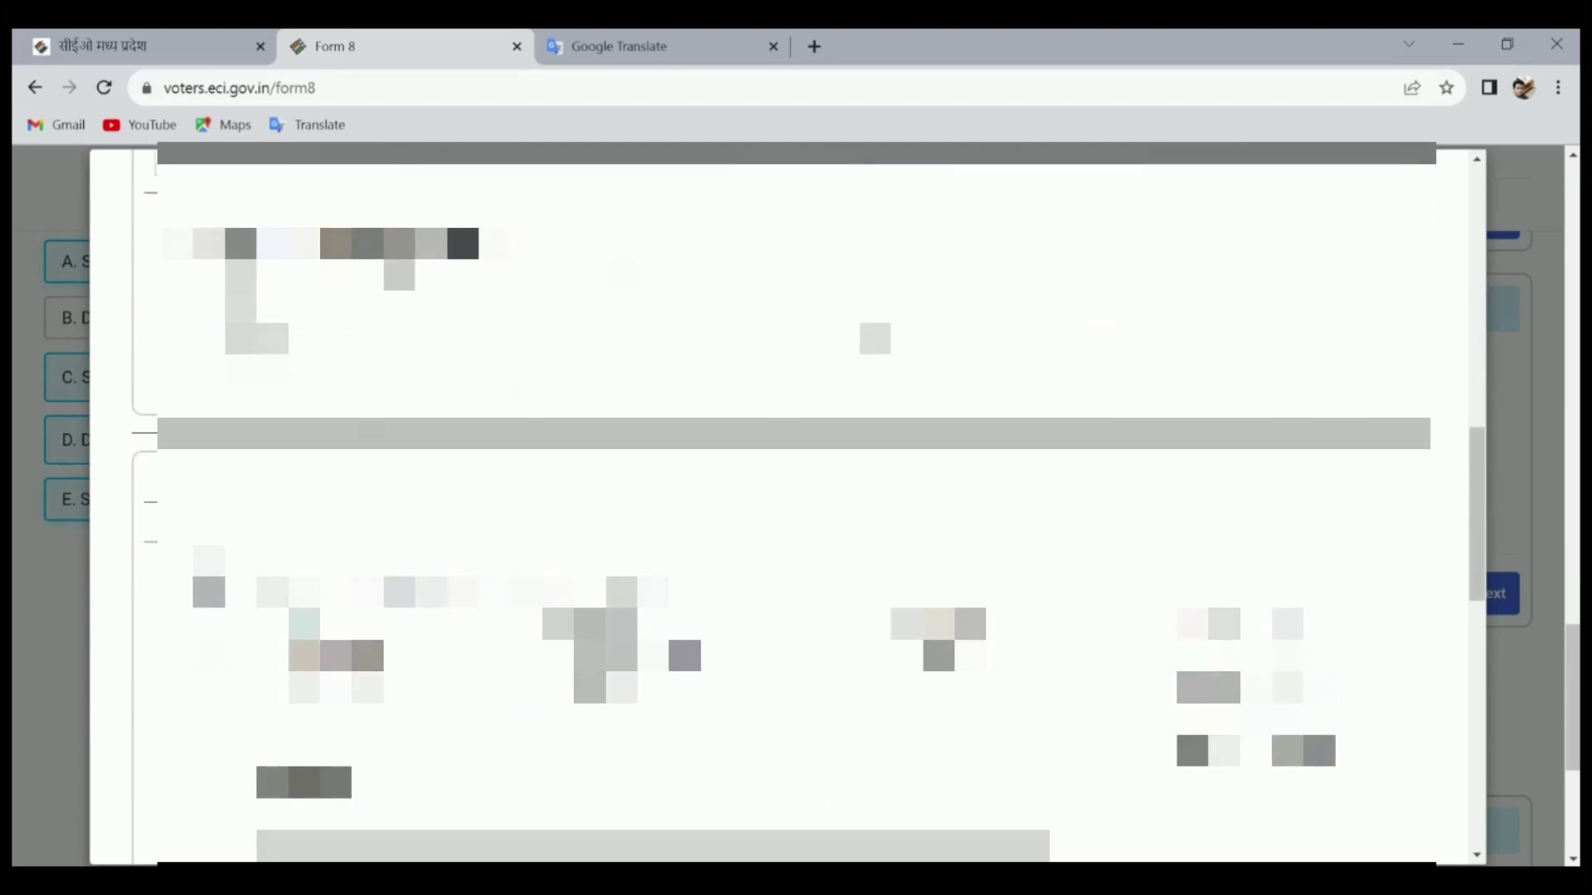
scroll(788, 506, "down", 4)
scroll(787, 505, "down", 4)
scroll(787, 505, "down", 4)
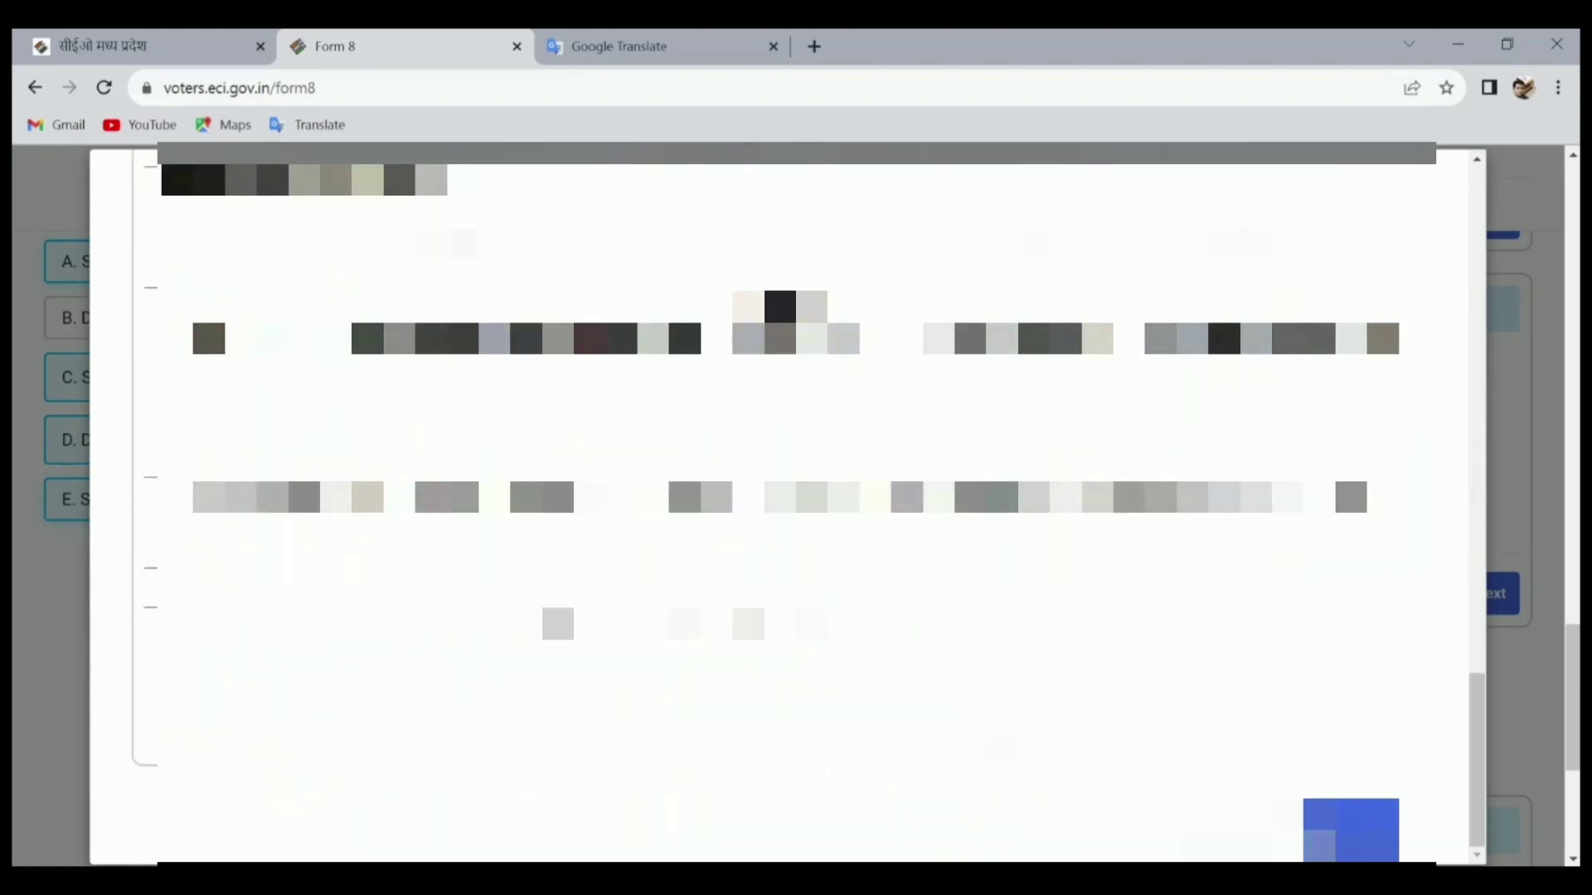
scroll(787, 506, "down", 3)
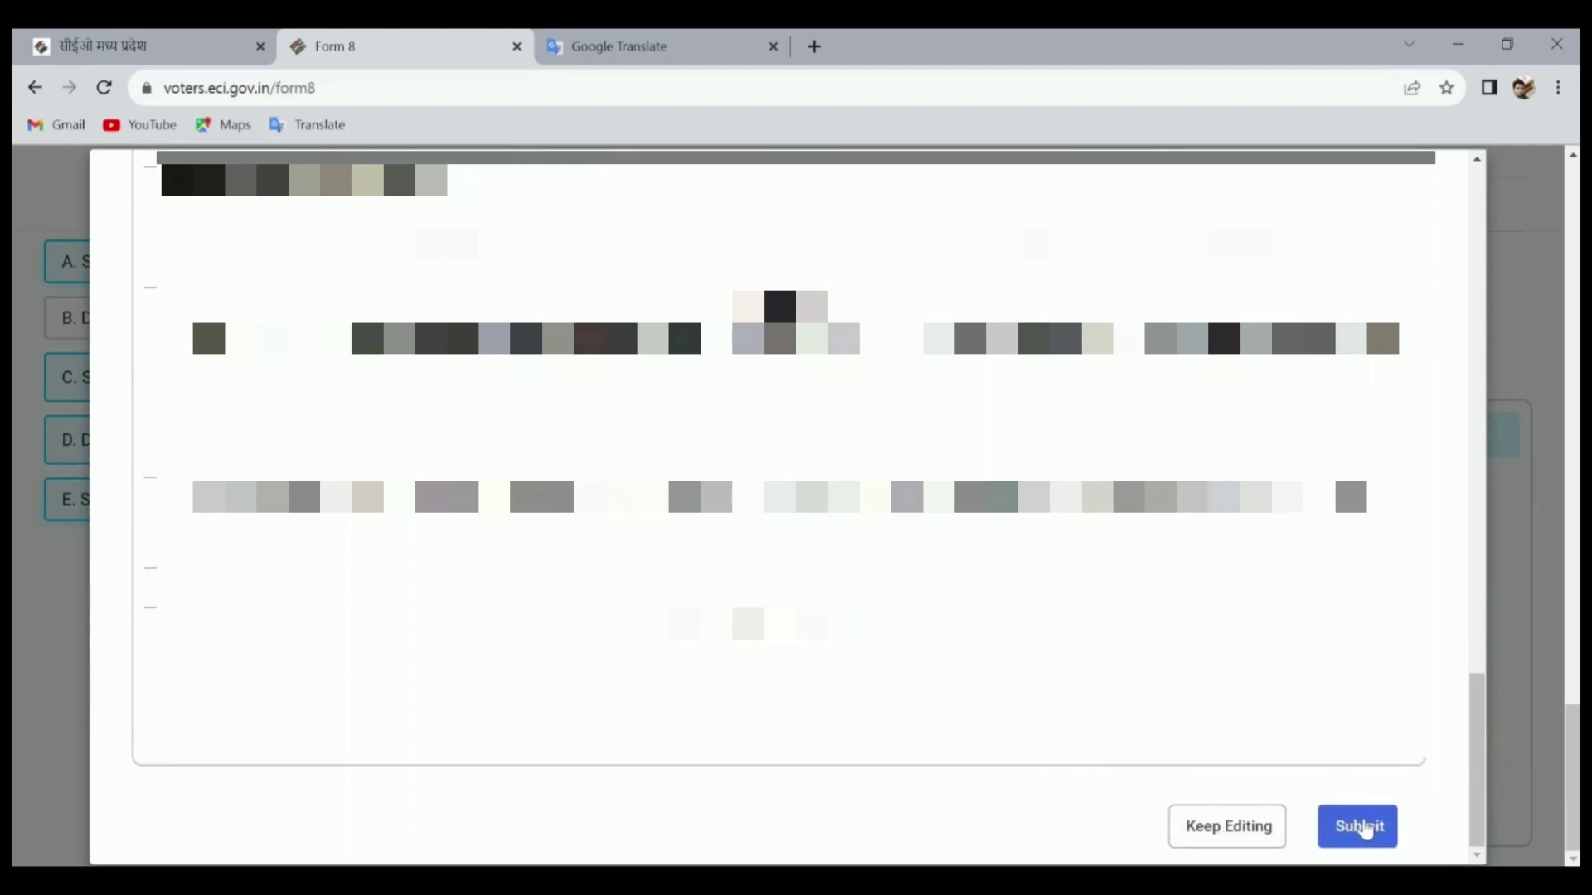
left_click(1369, 830)
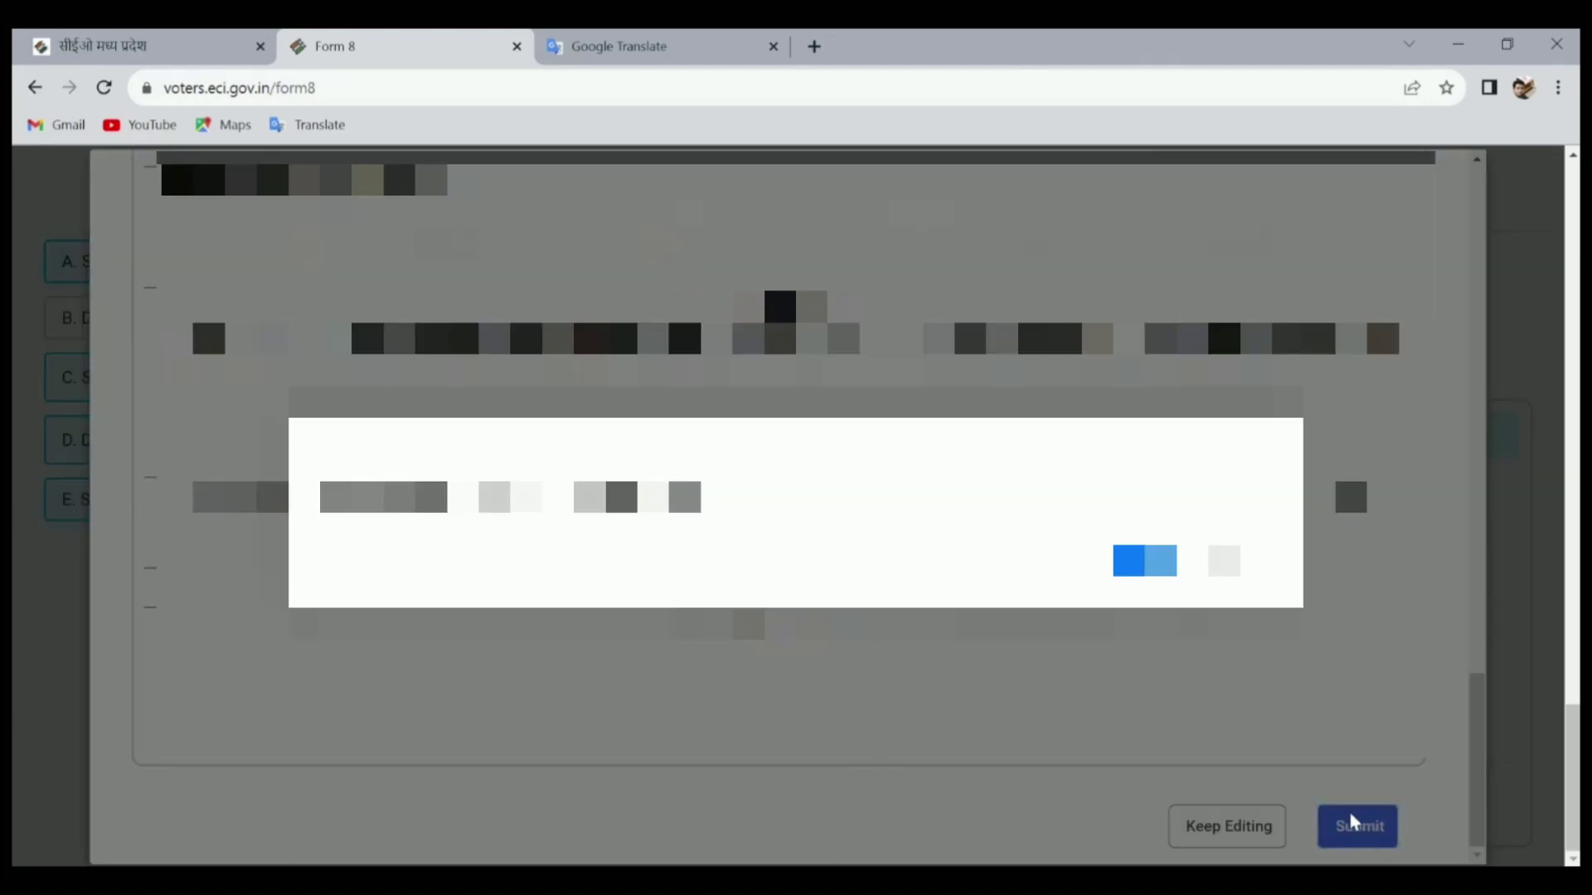
left_click(1144, 561)
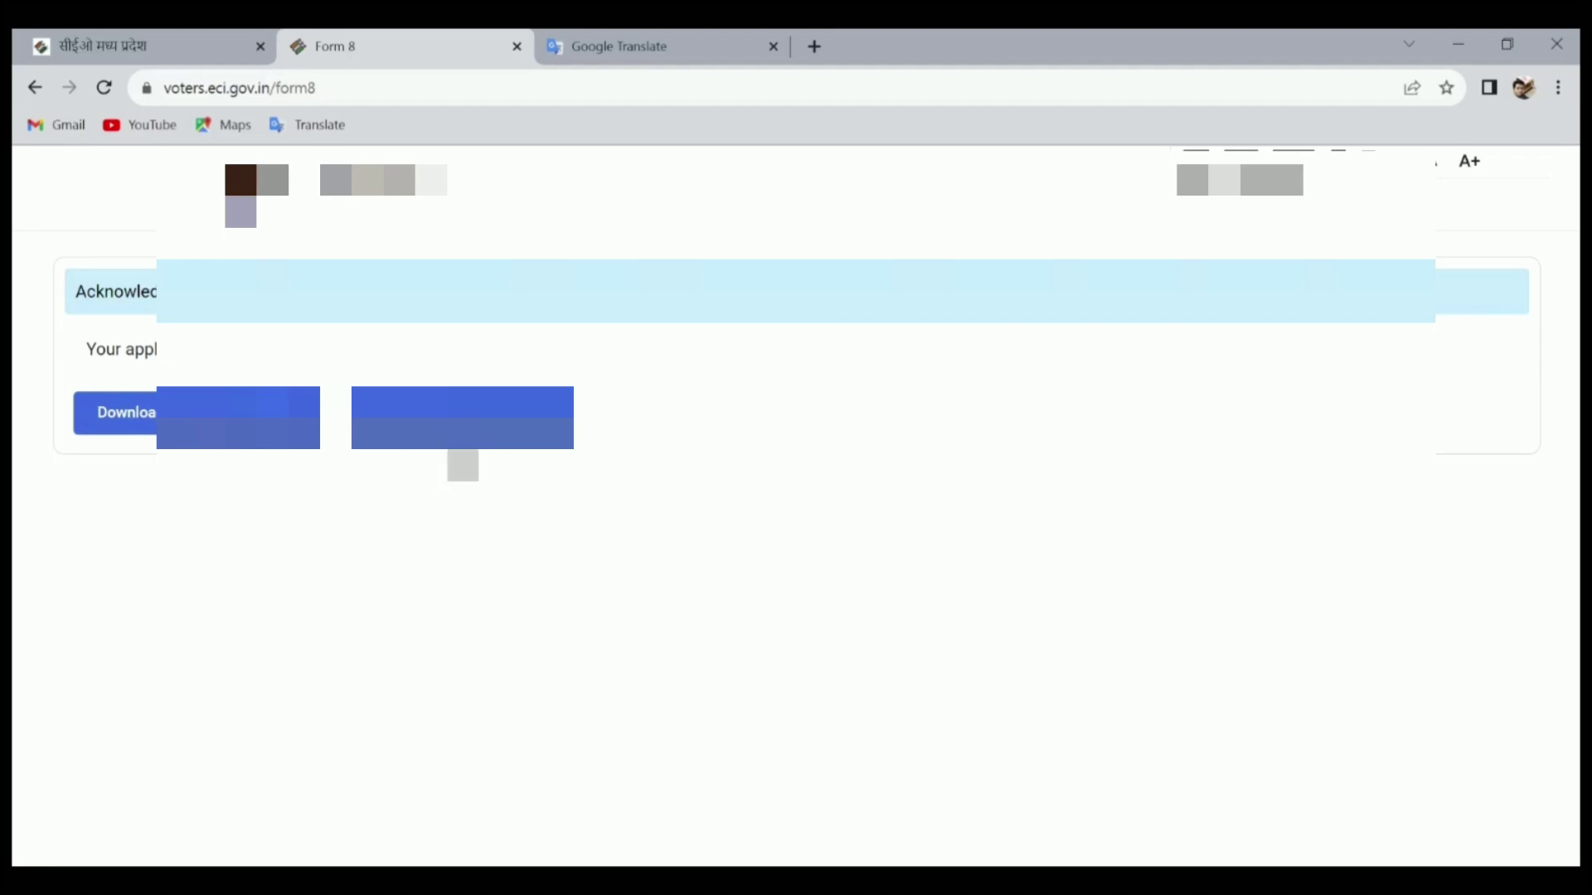
Download the acknowledgment and return to the portal homepage
left_click(257, 417)
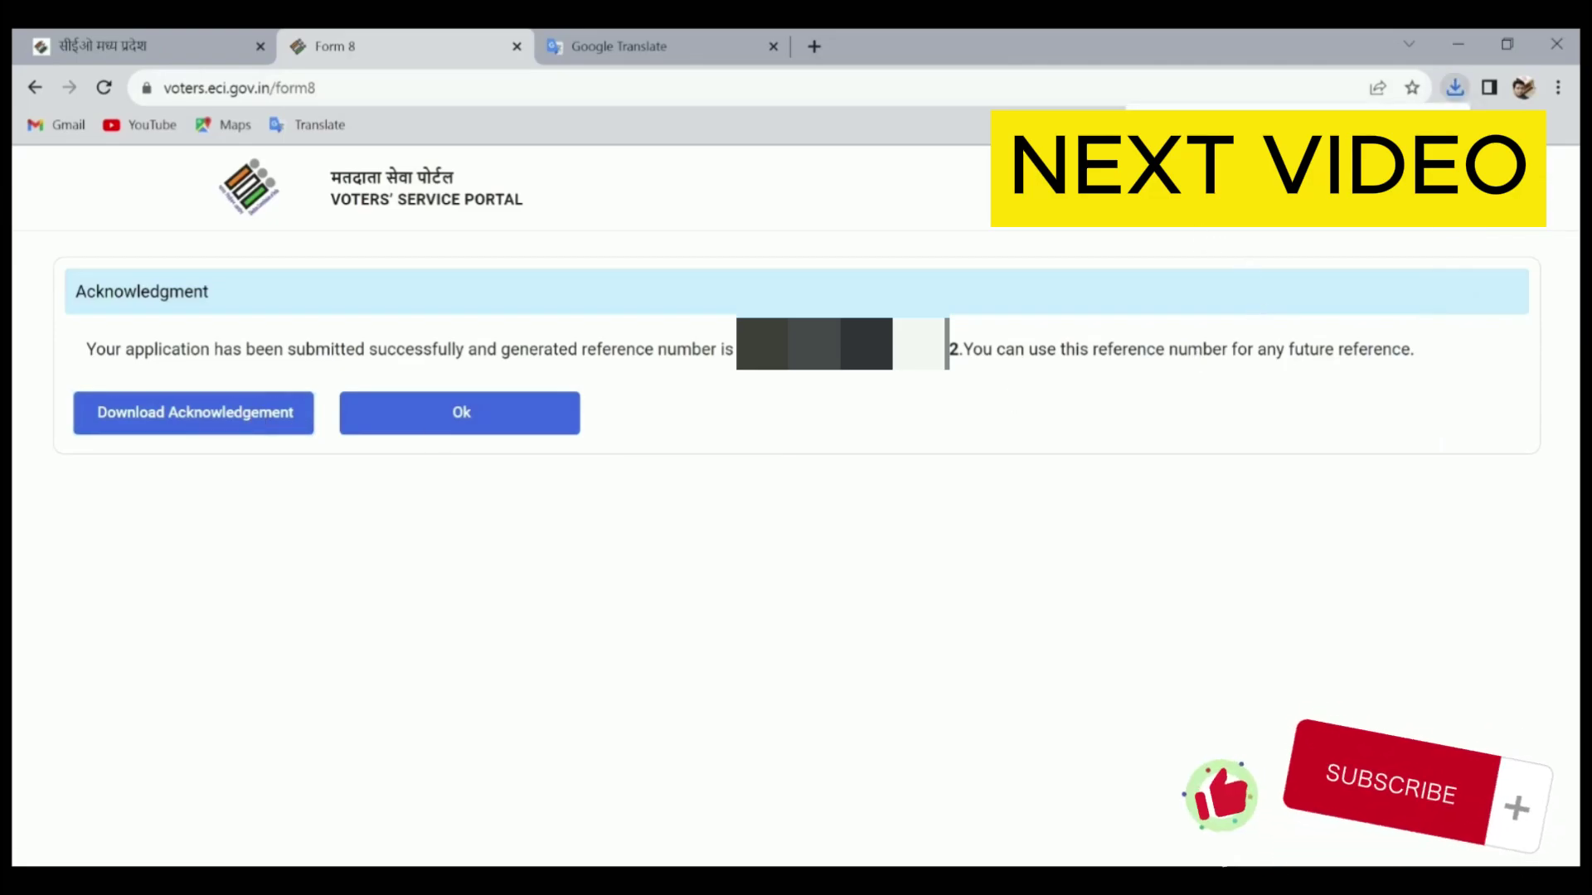
left_click(534, 424)
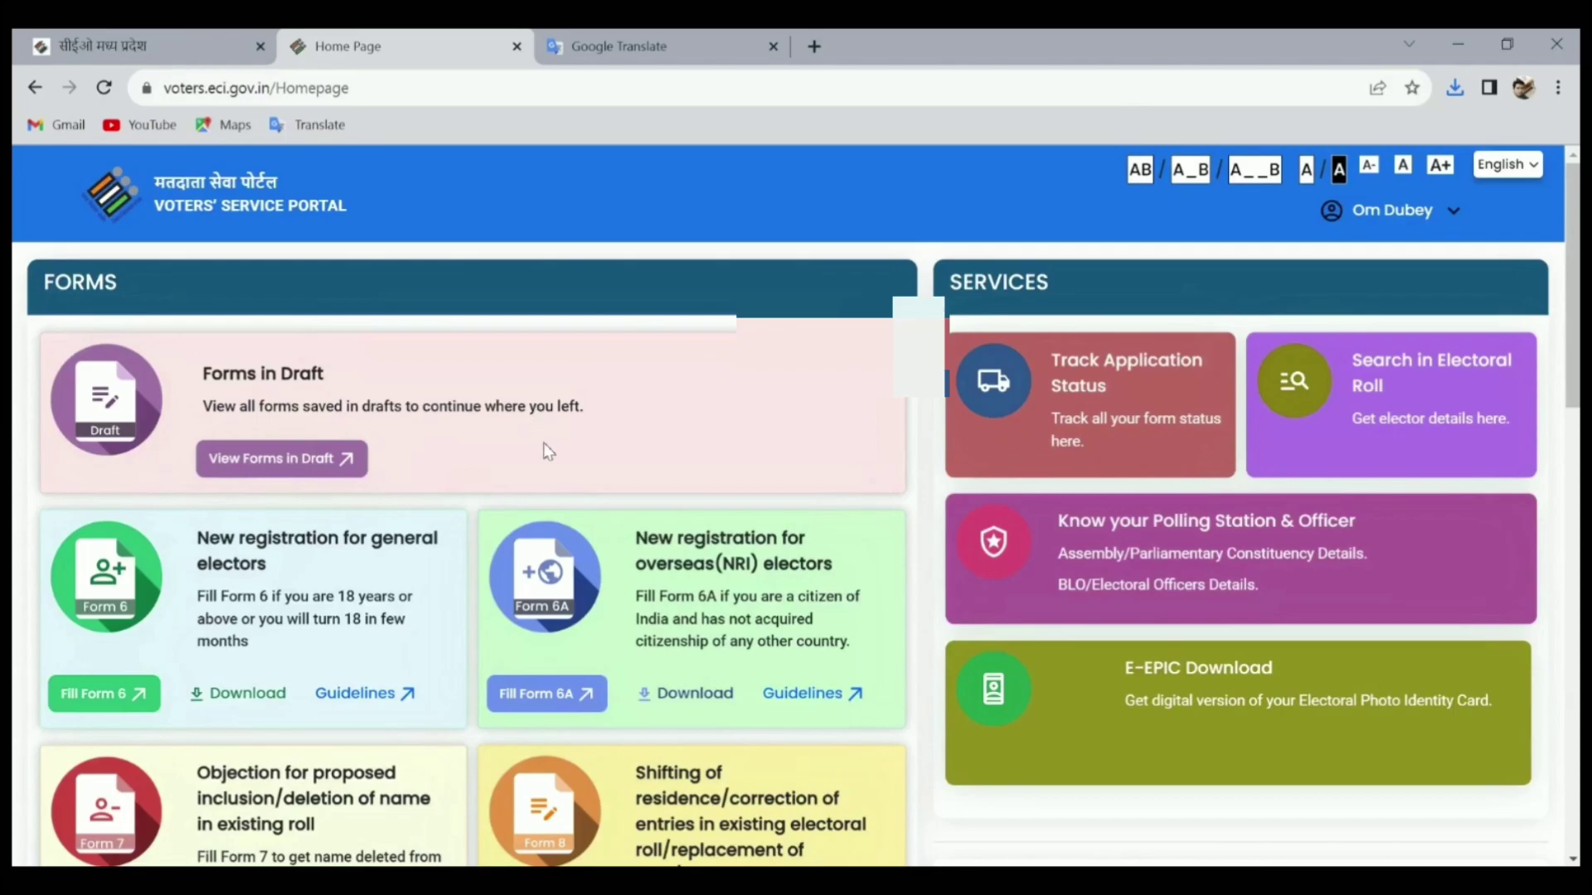